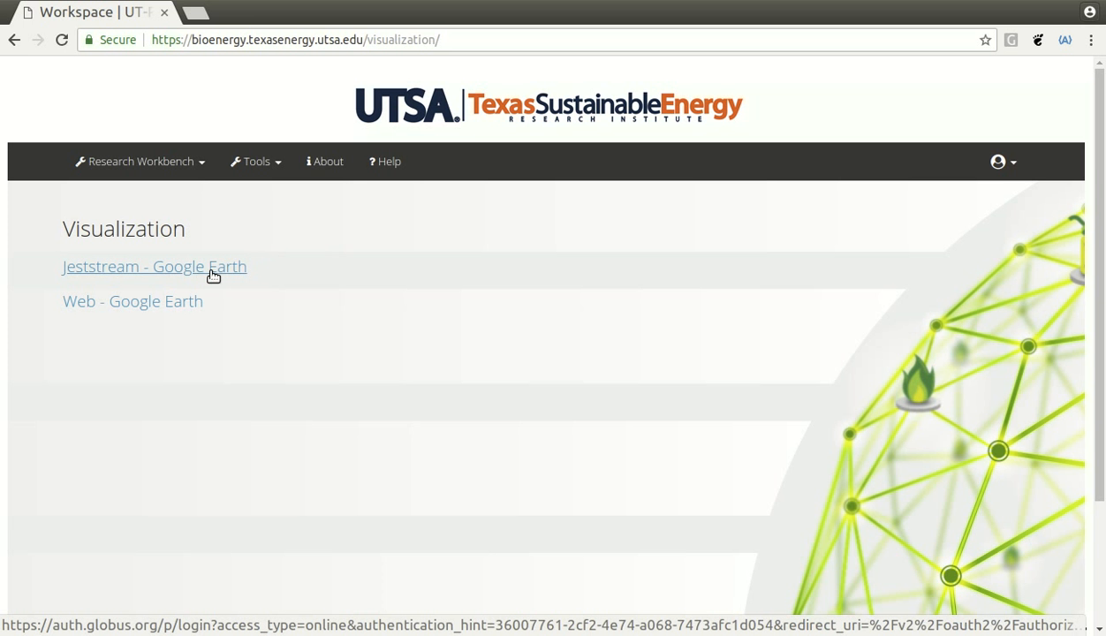
- Open the 'Jeststream - Google Earth' link on the portal's Visualization page
click(212, 270)
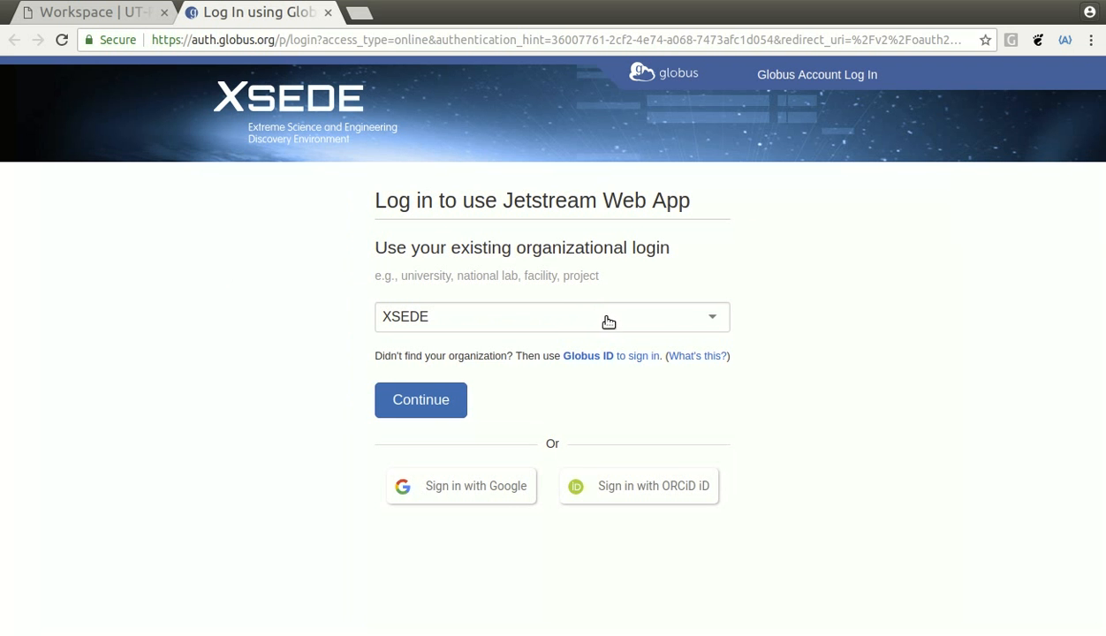
- Sign in with the XSEDE organization using the saved username and the account password
click(407, 402)
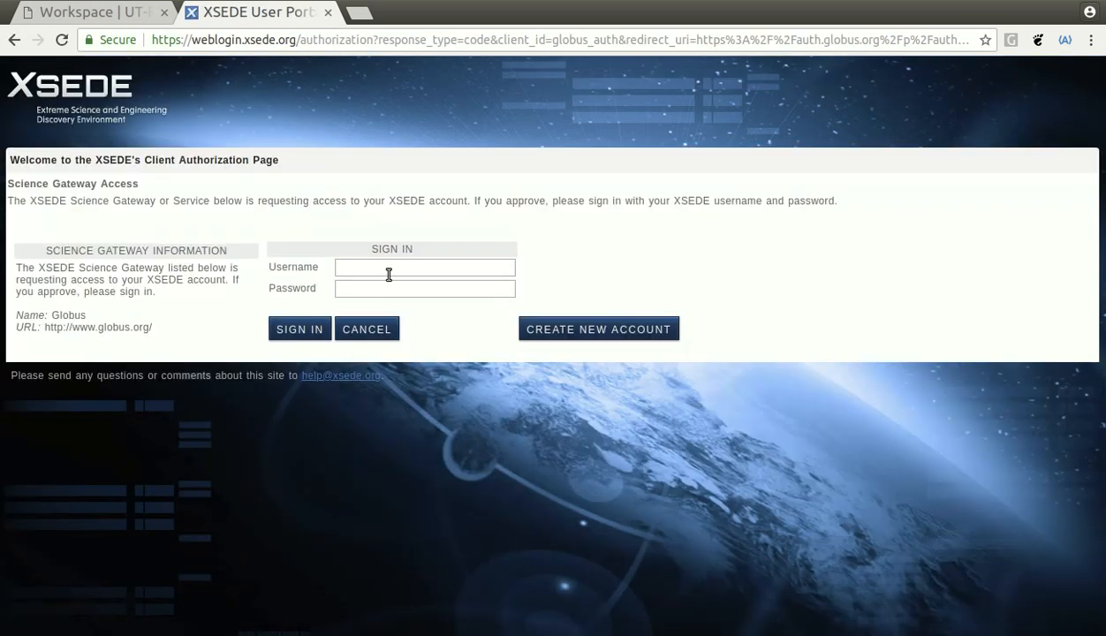
click(394, 267)
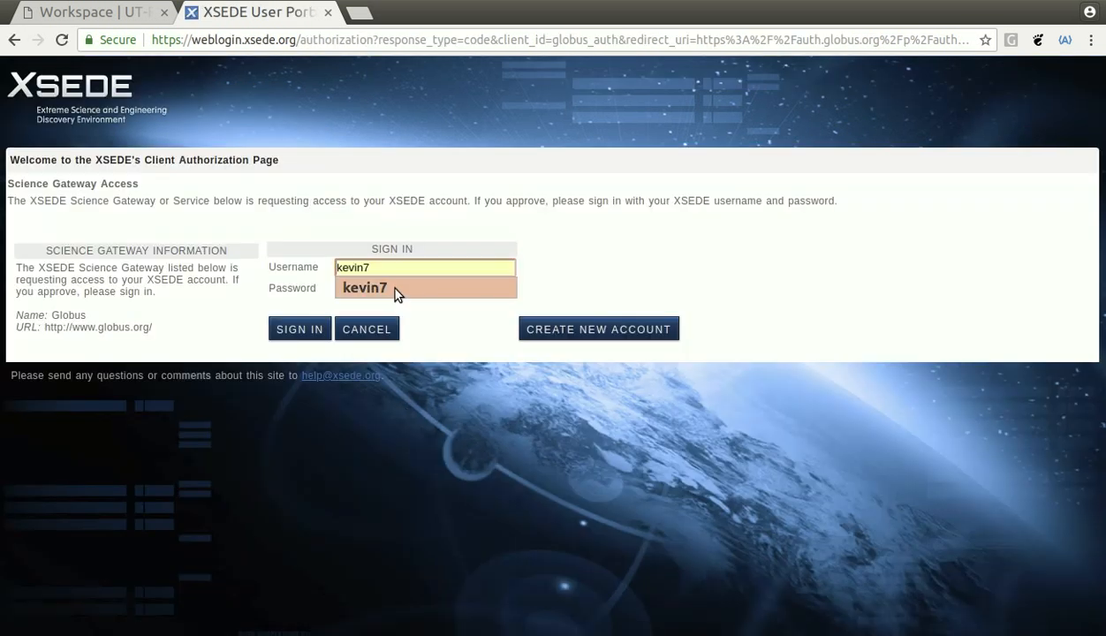
click(394, 288)
click(401, 289)
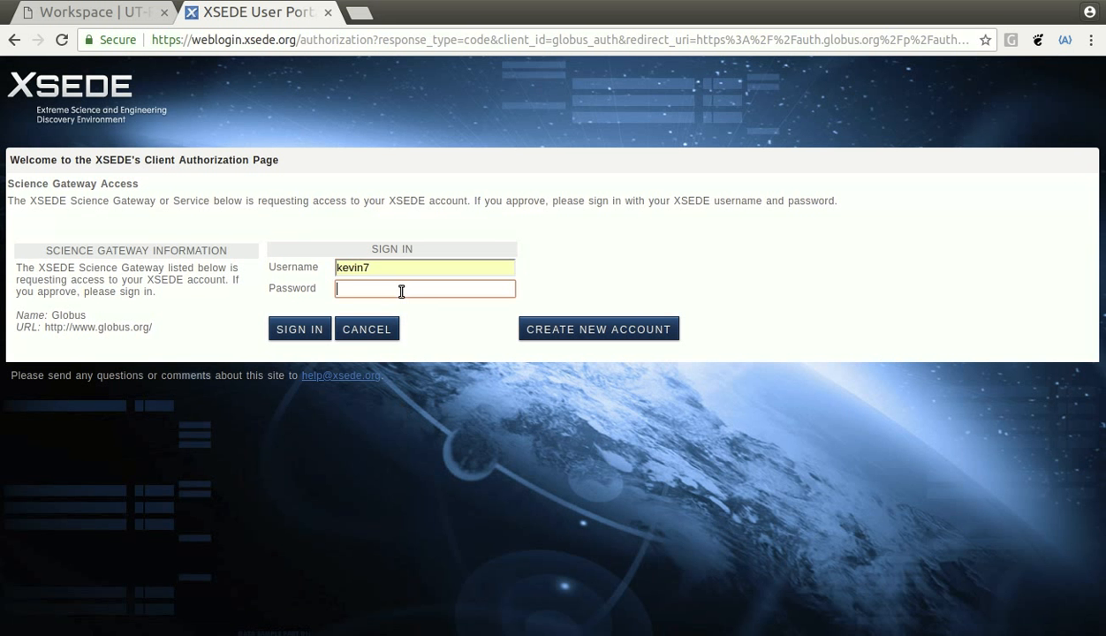
text(••••••••••)
click(293, 331)
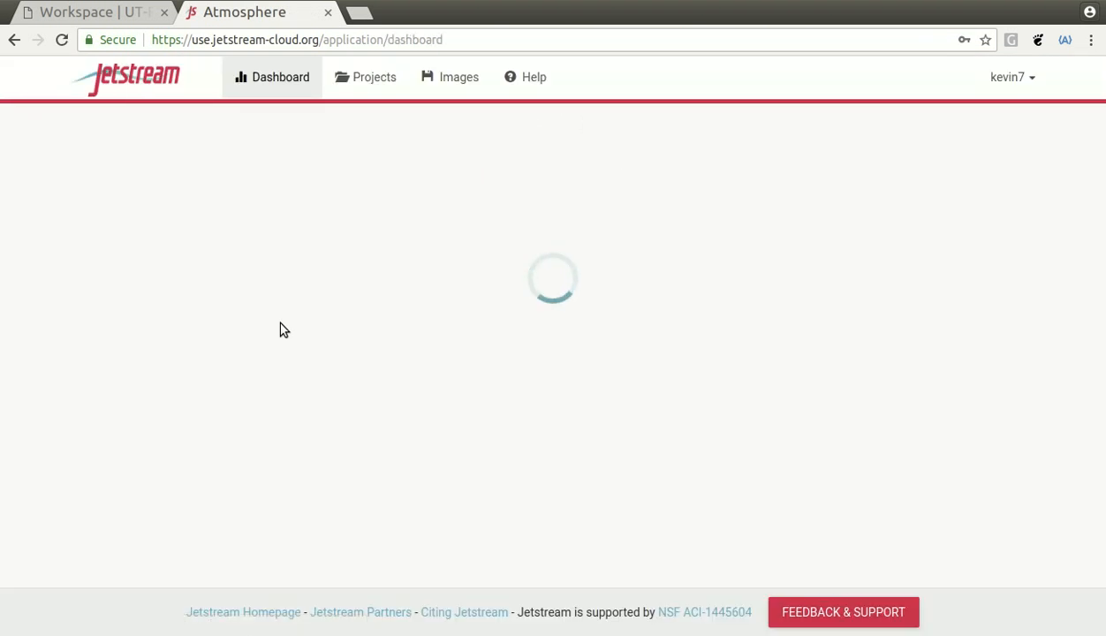
- Look over the dashboard's resource usage, then go to the Projects page
scroll(484, 301, down, 4)
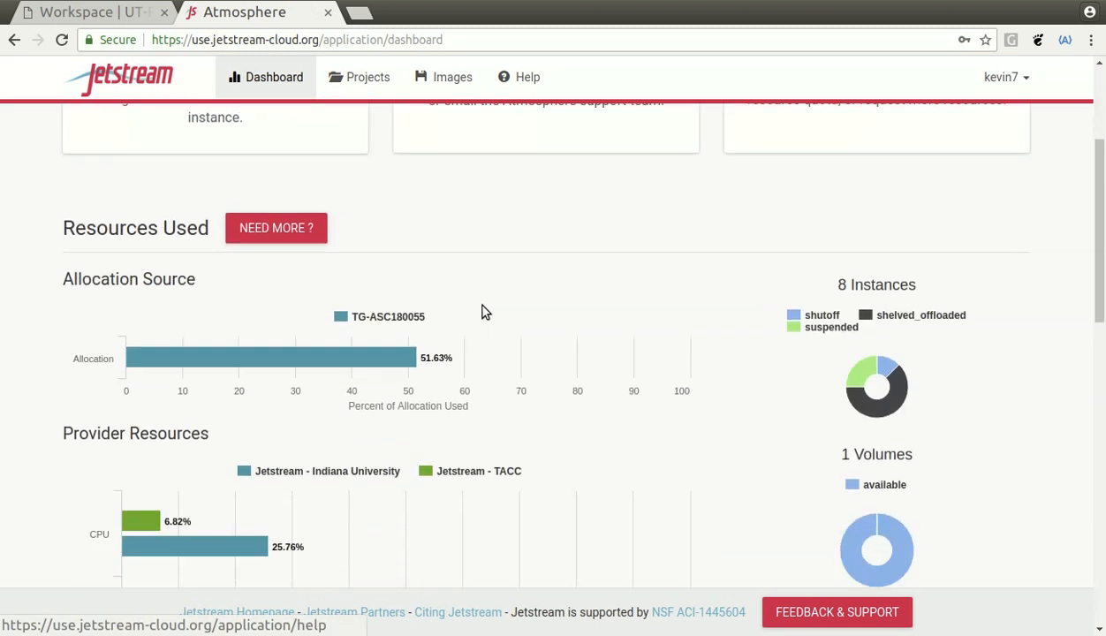
scroll(488, 322, up, 3)
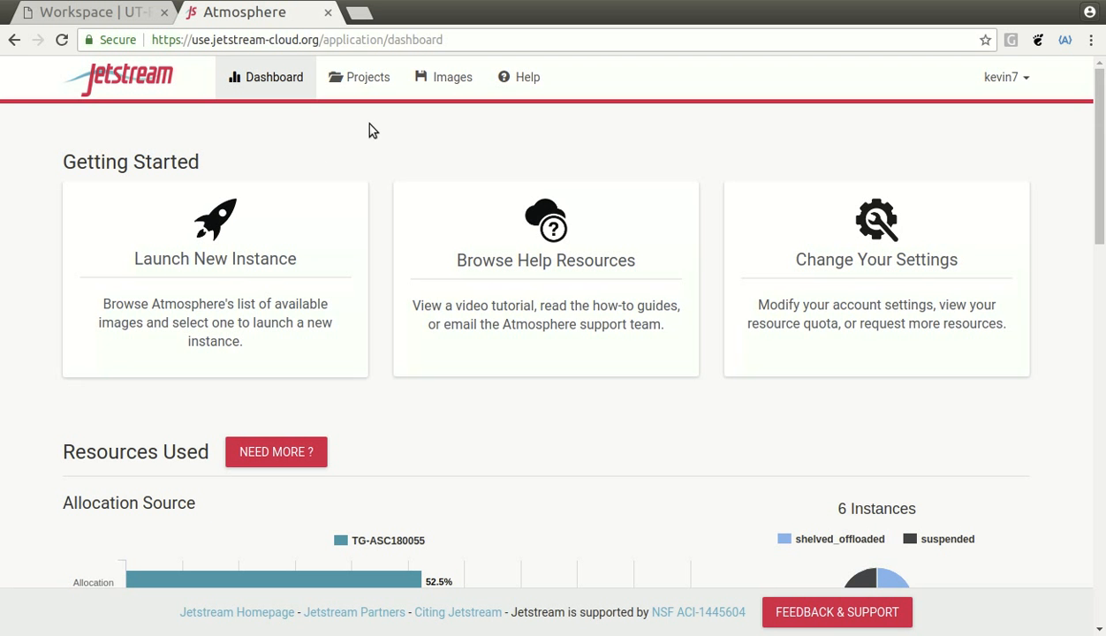
click(369, 81)
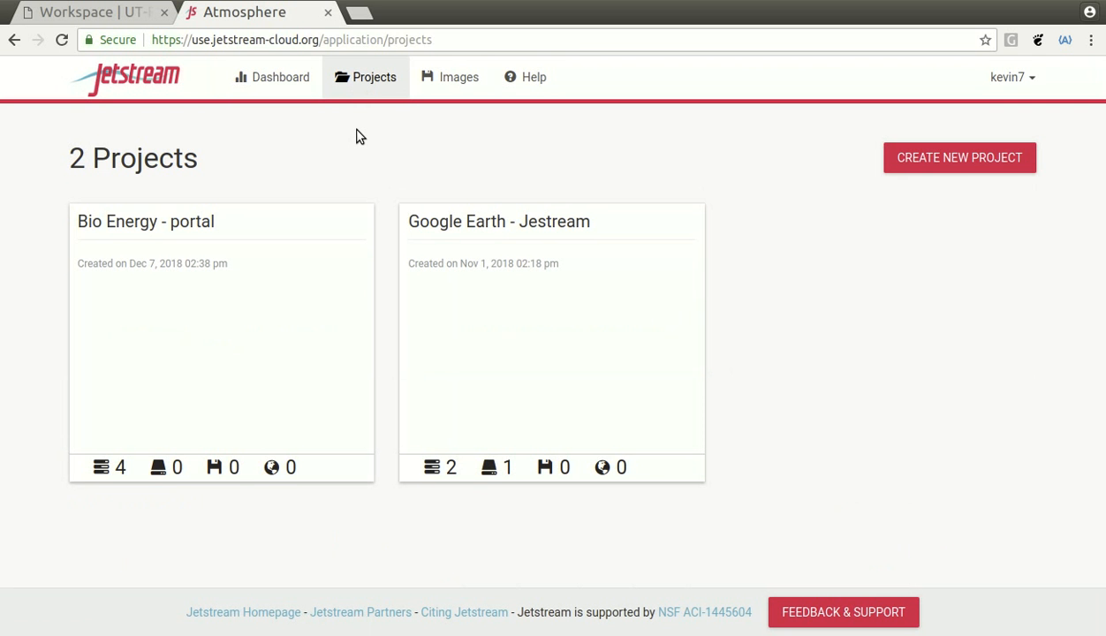
- Create a project named 'Test Project' with description 'This is a test'
click(917, 165)
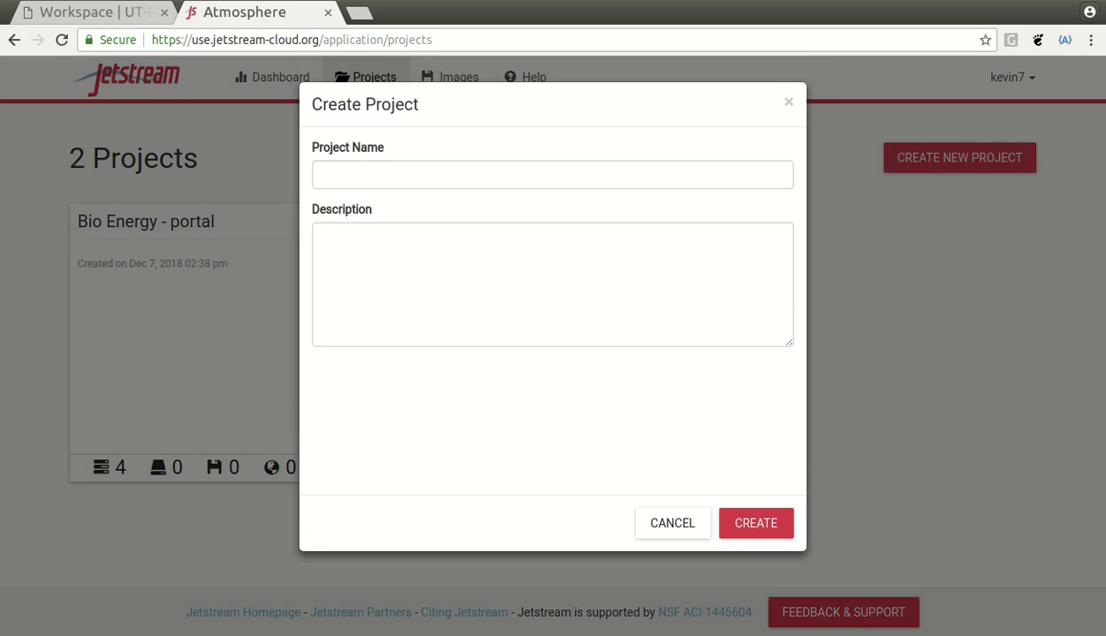
click(413, 181)
text(Test)
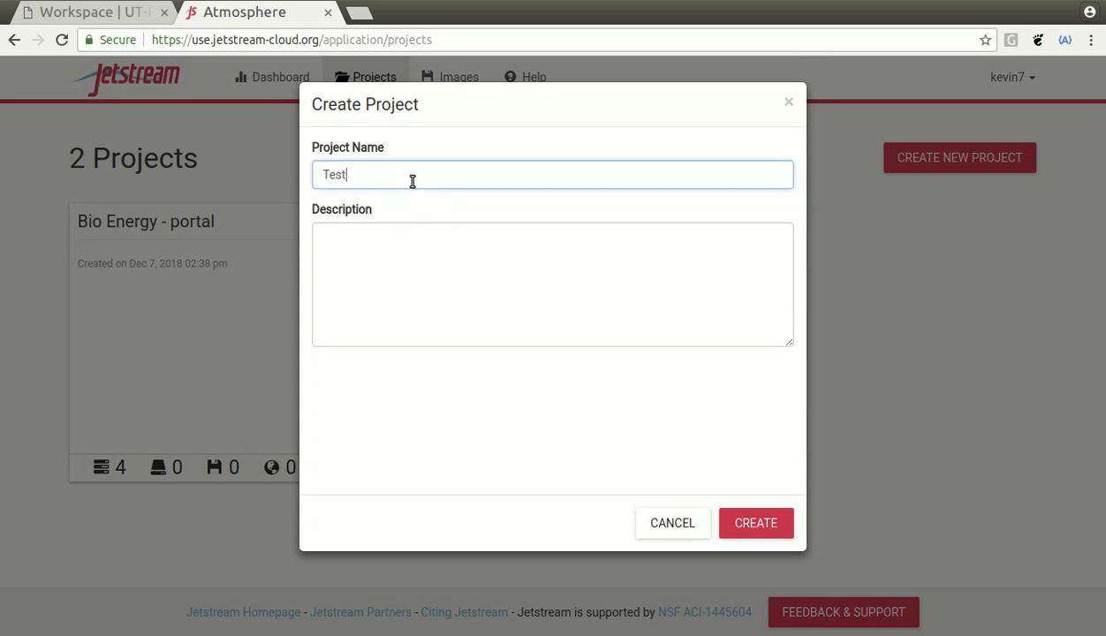
text( Project)
click(471, 300)
text(Thi)
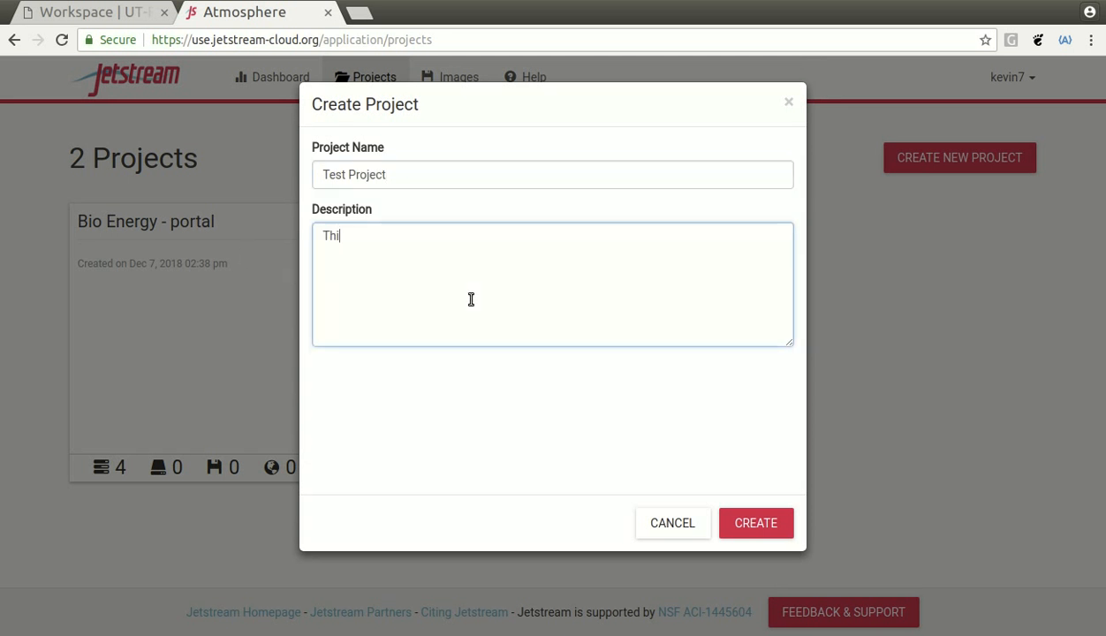
text(s is a test)
click(757, 525)
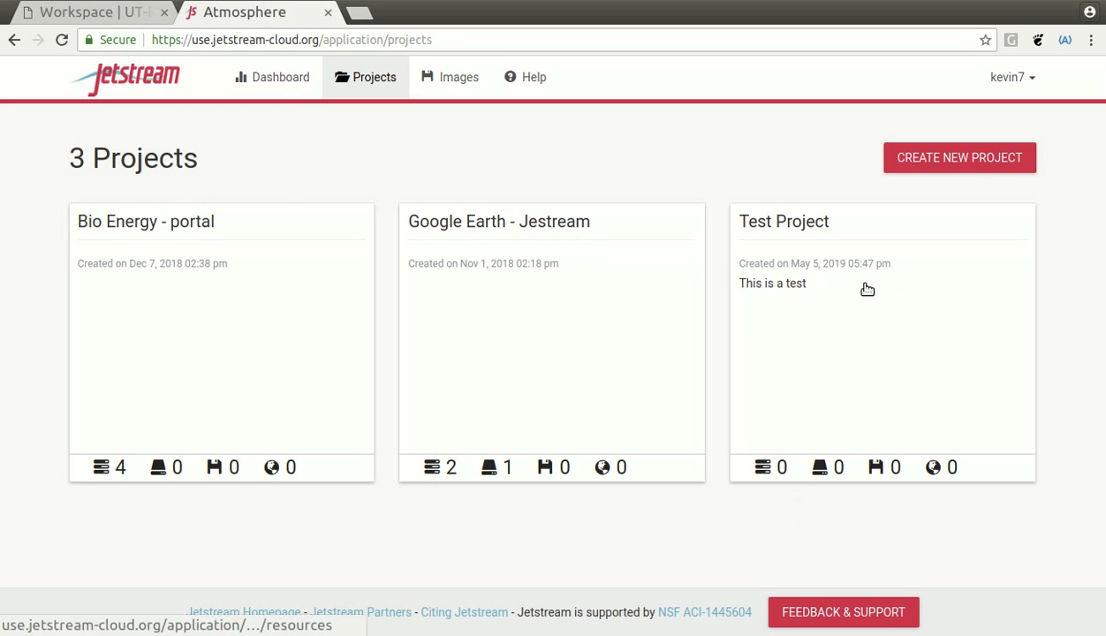
- Open Test Project and show the NEW resource dropdown
click(830, 252)
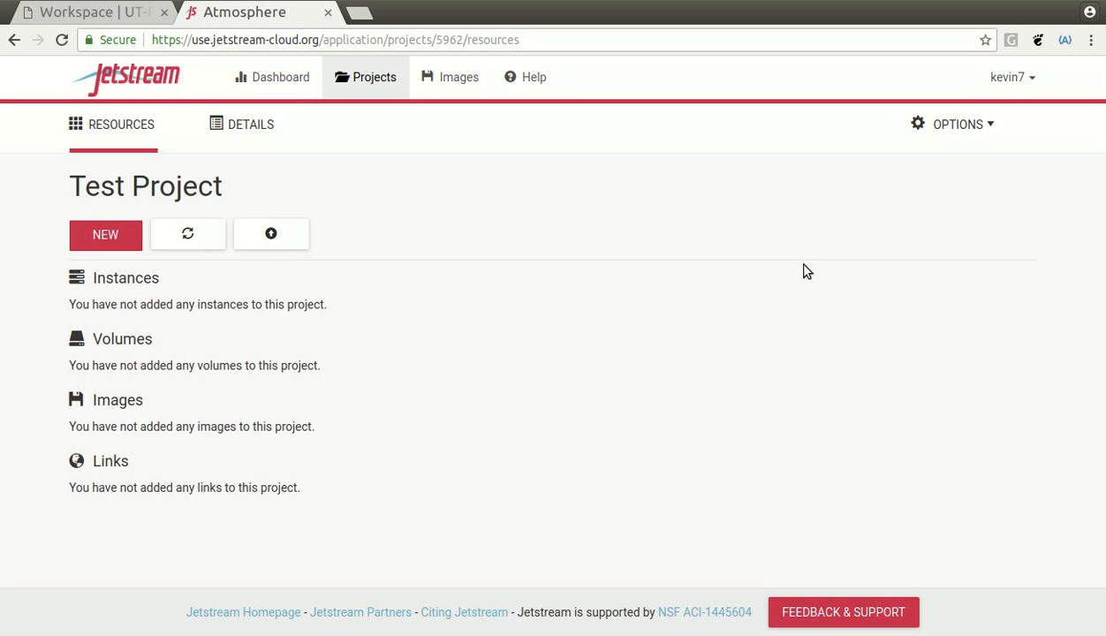
click(106, 242)
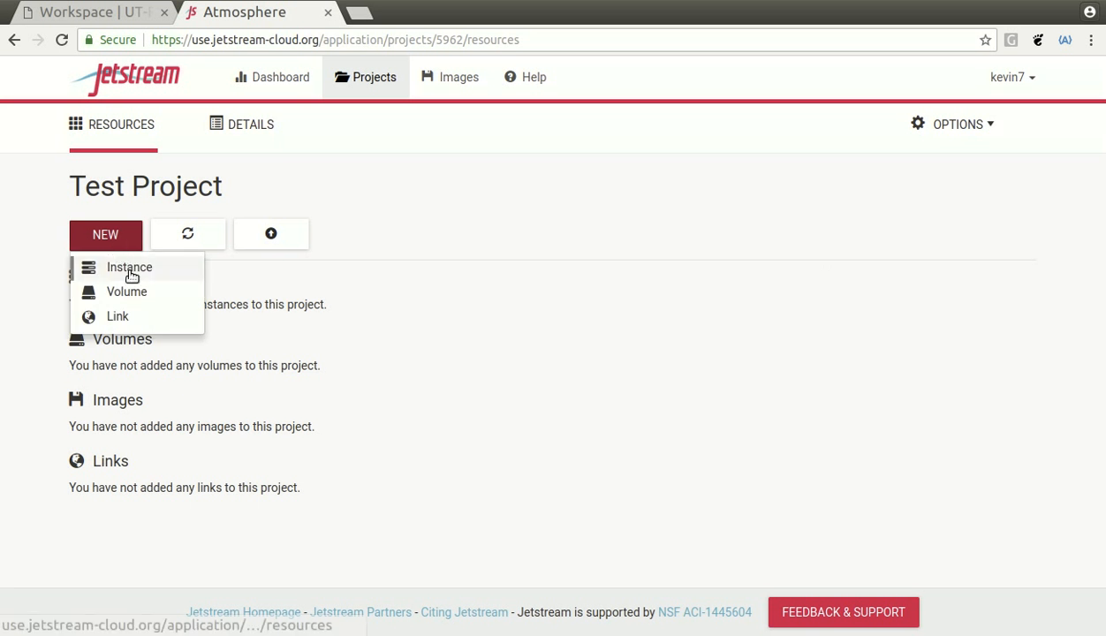
- Start a new instance, search all images for 'Bioenergy' and pick BioEnergy Portal UTSA
click(130, 269)
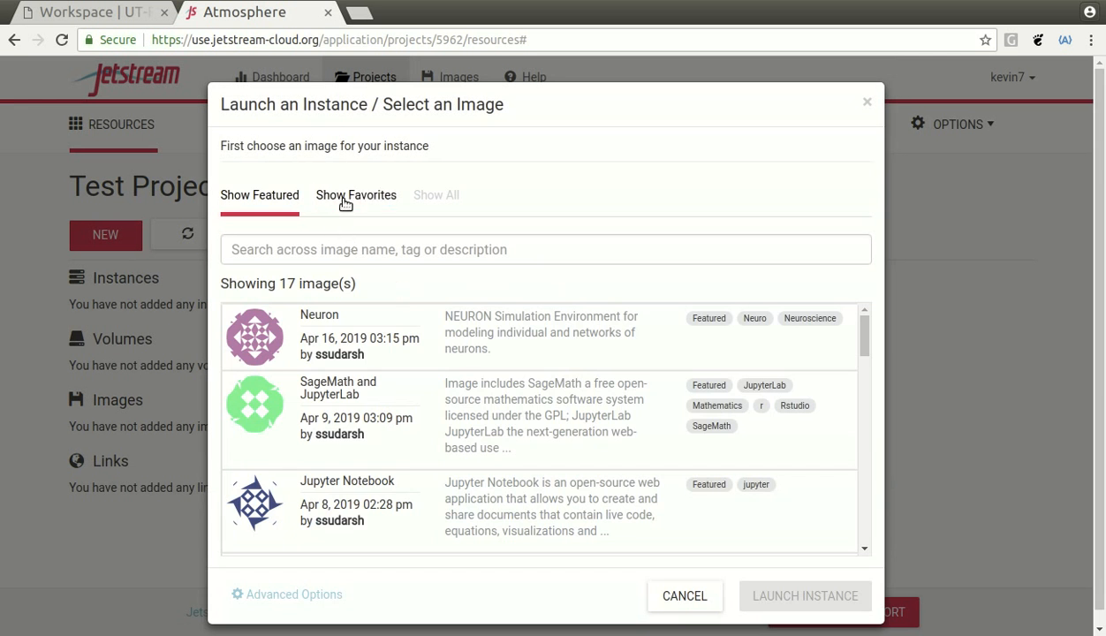
click(438, 200)
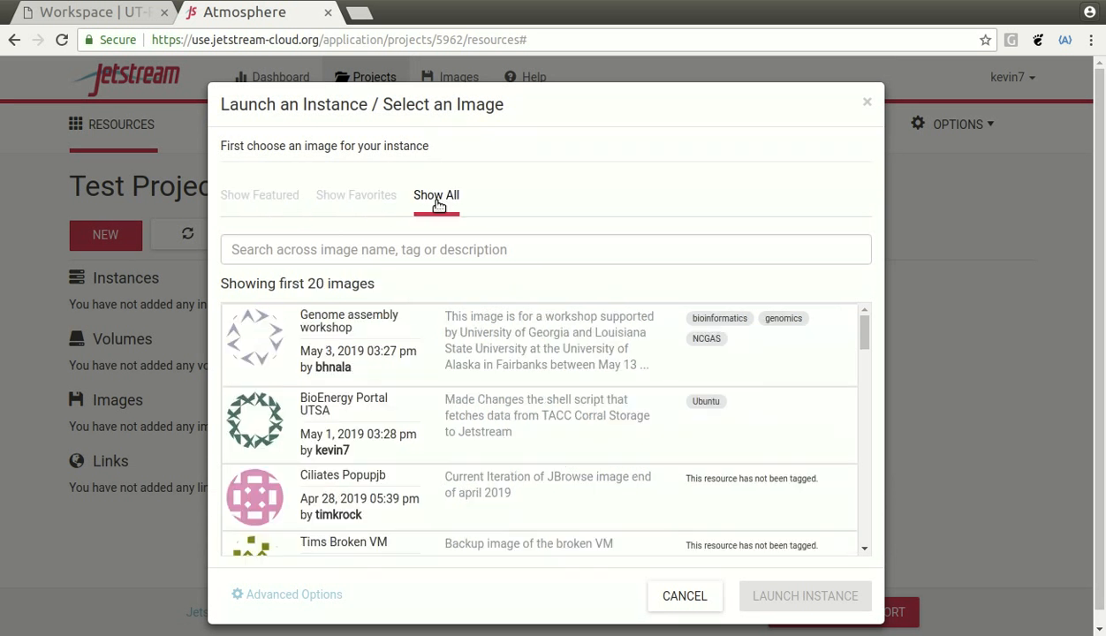
click(406, 251)
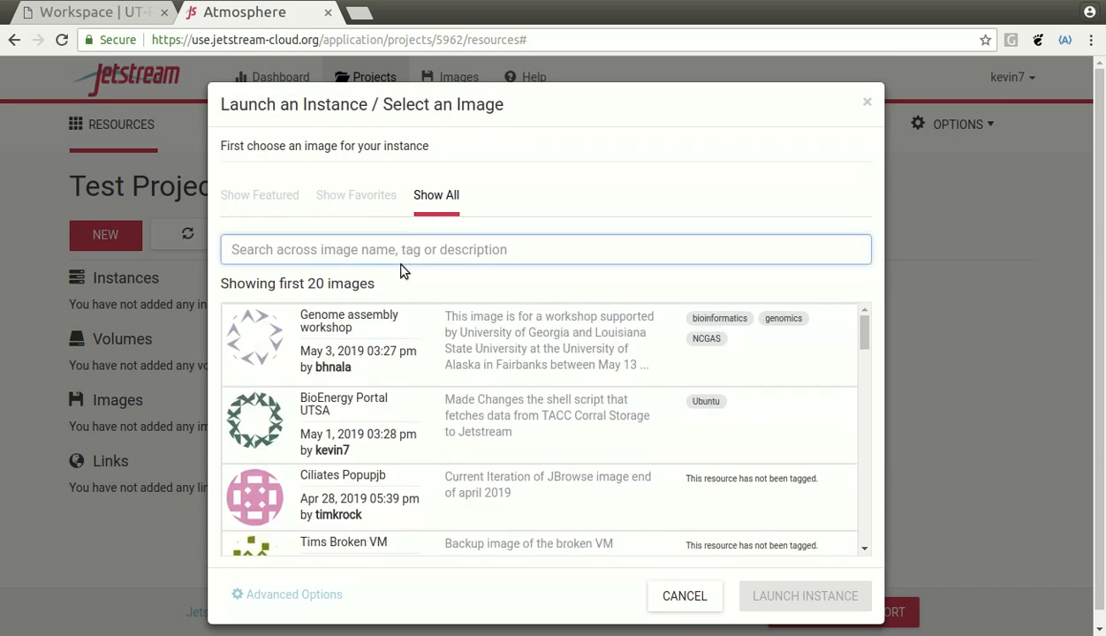
text(Bio)
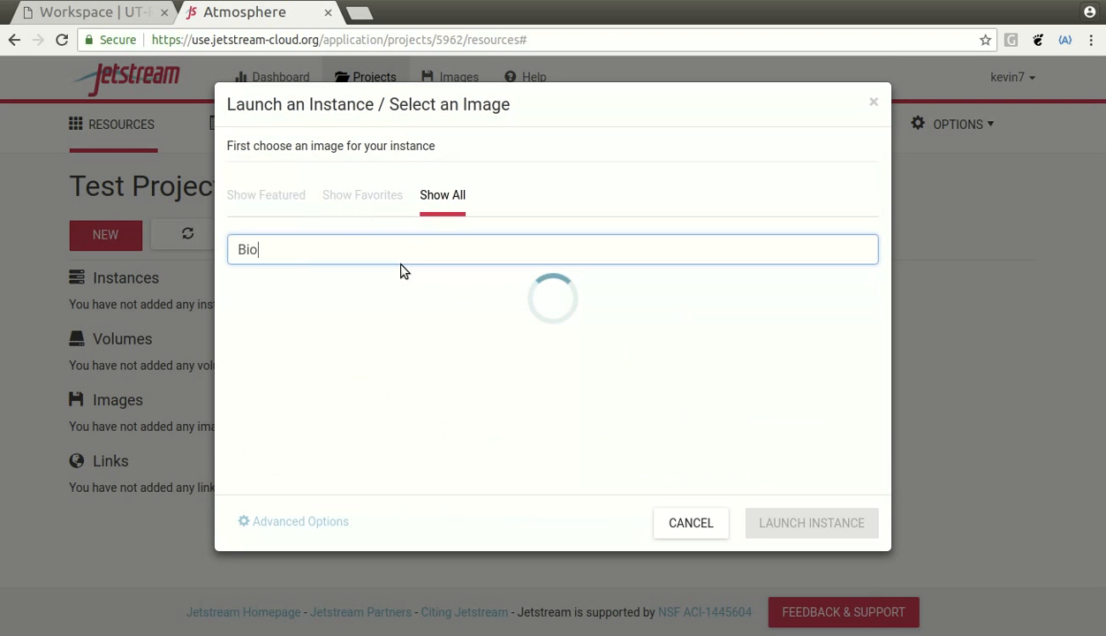
text(energy)
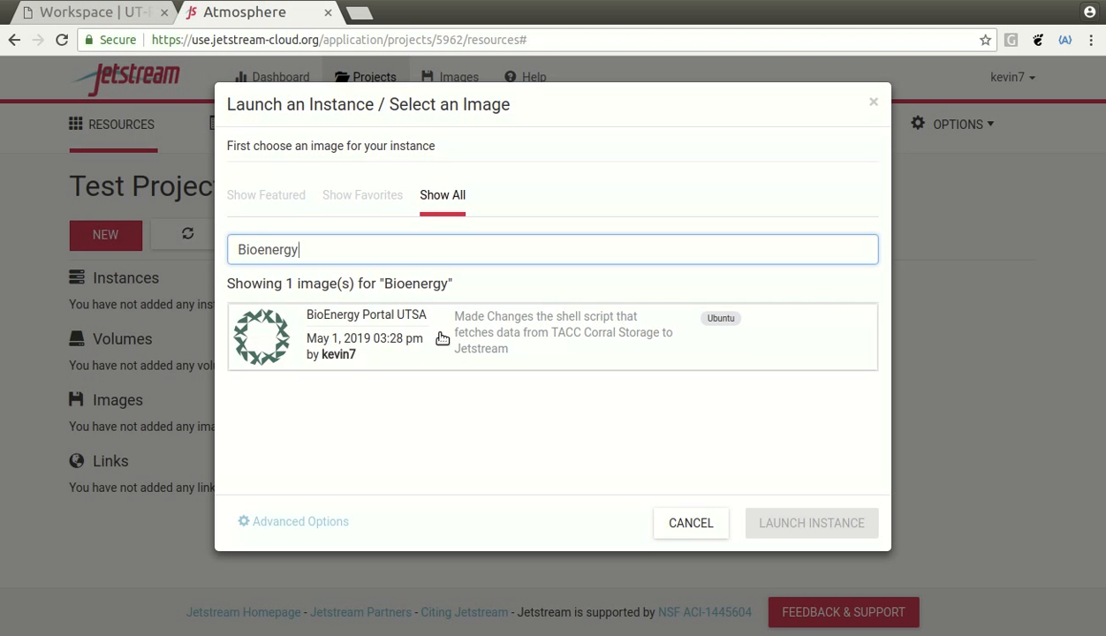
click(458, 334)
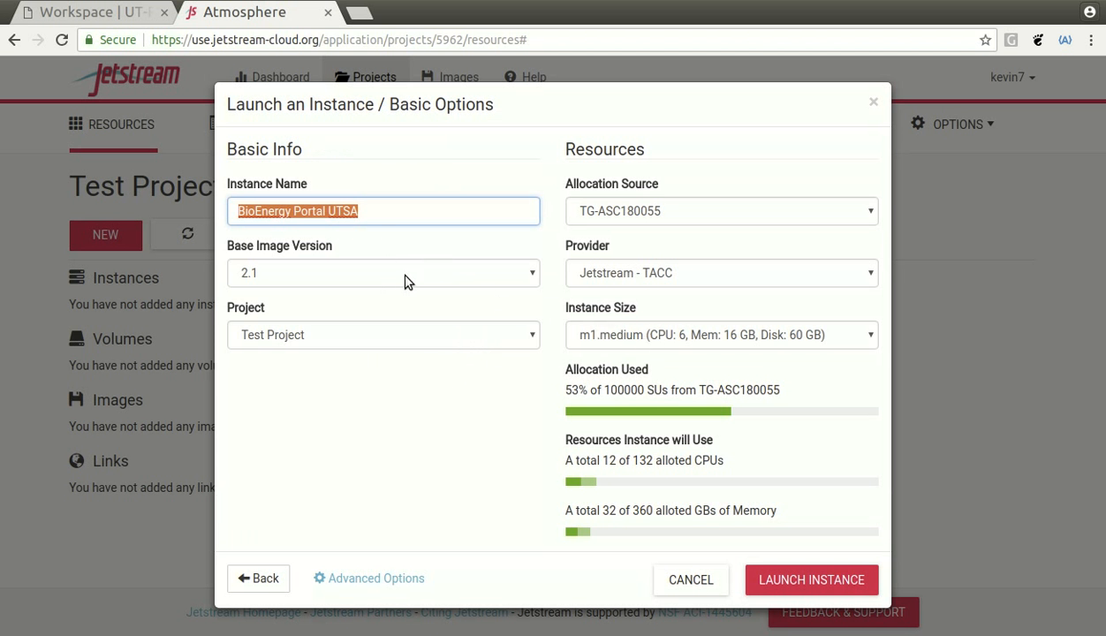
- Rename the instance to 'Test Image'
click(378, 213)
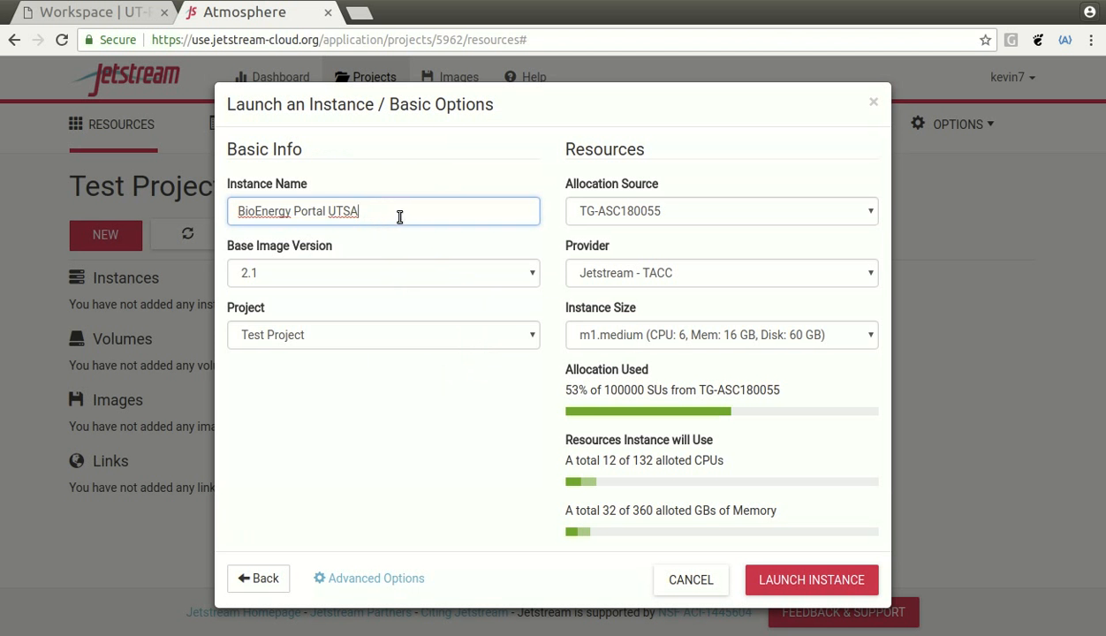
drag(409, 212, 206, 212)
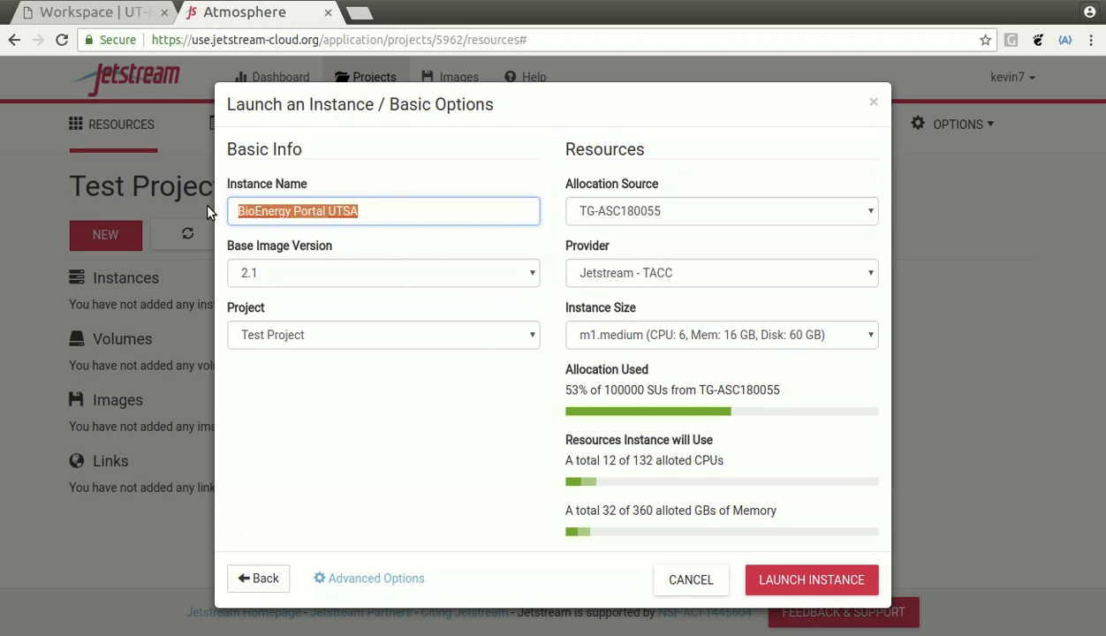
text(Test)
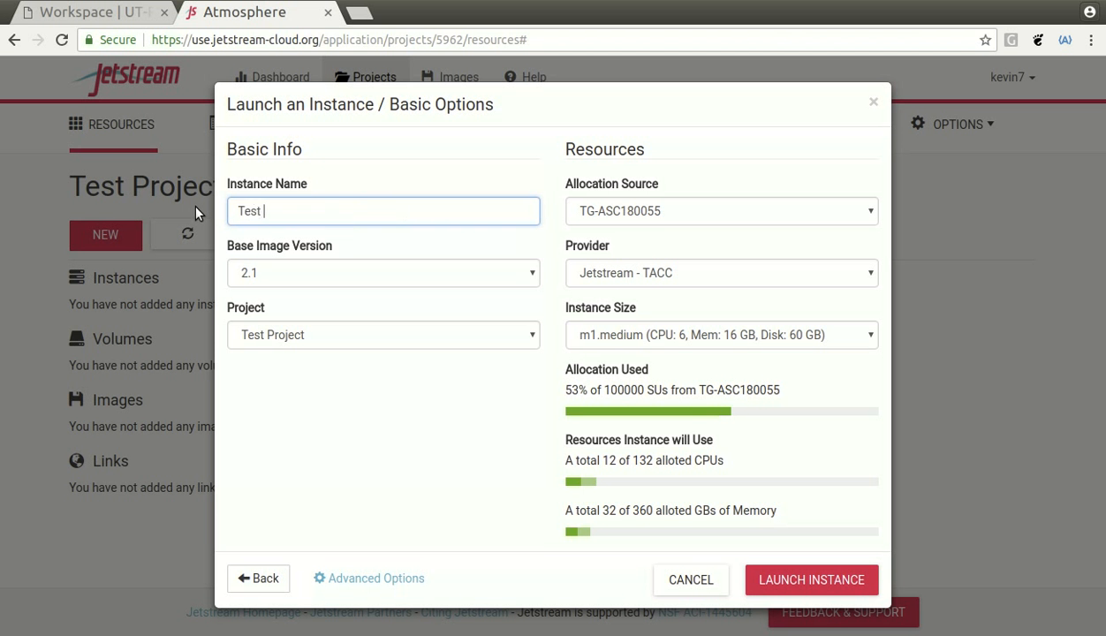
text( Image)
- Check base image version 2.1, Test Project allocation and m1.medium instance size
click(274, 281)
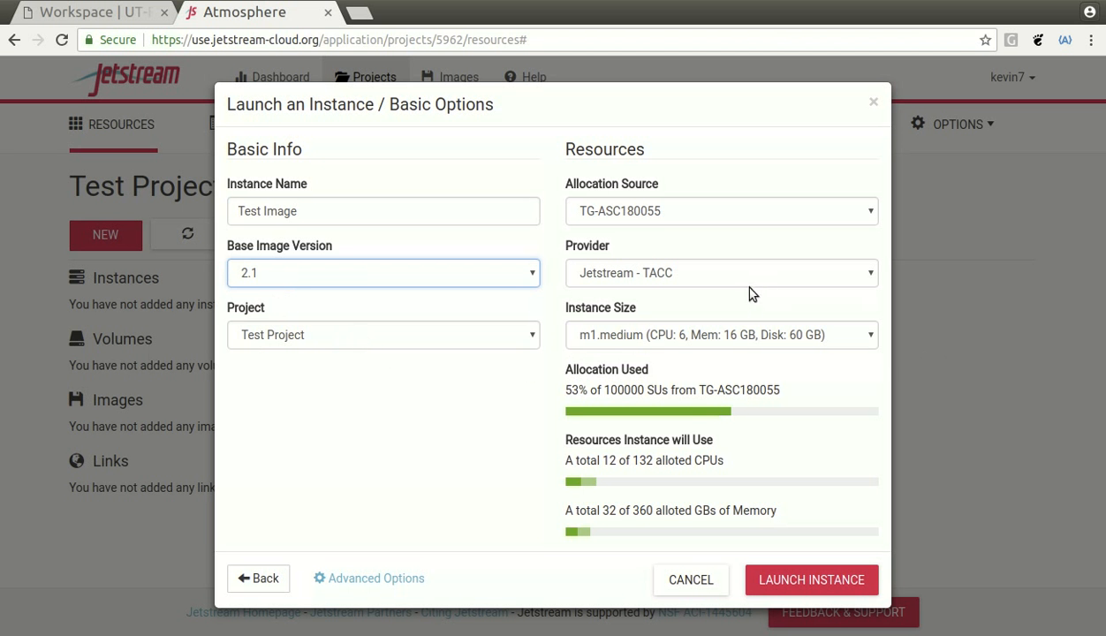
click(721, 210)
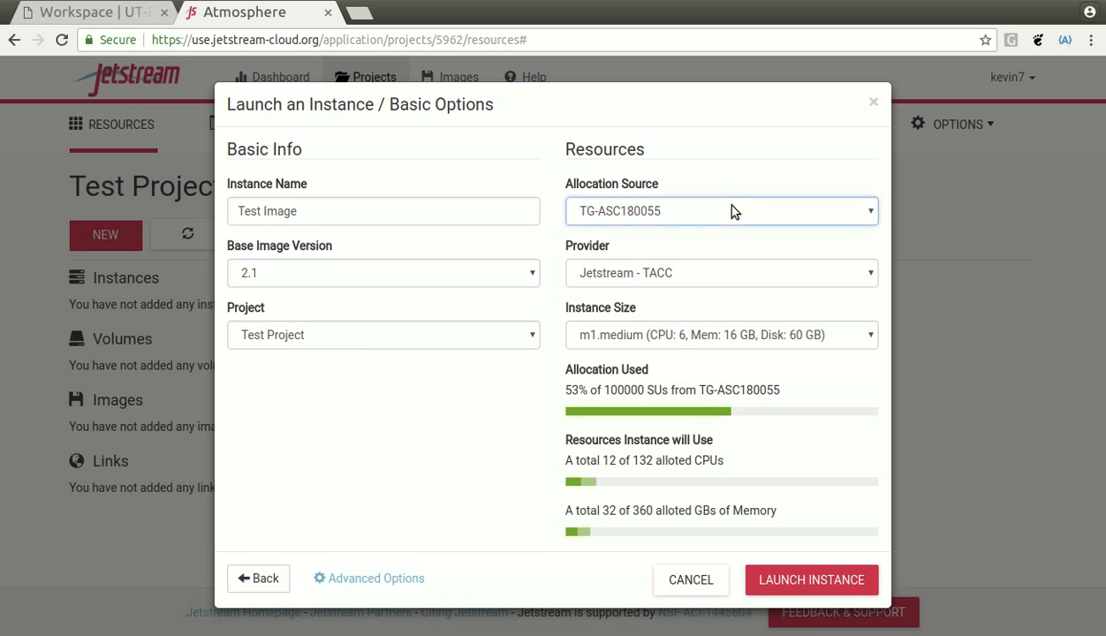
click(661, 338)
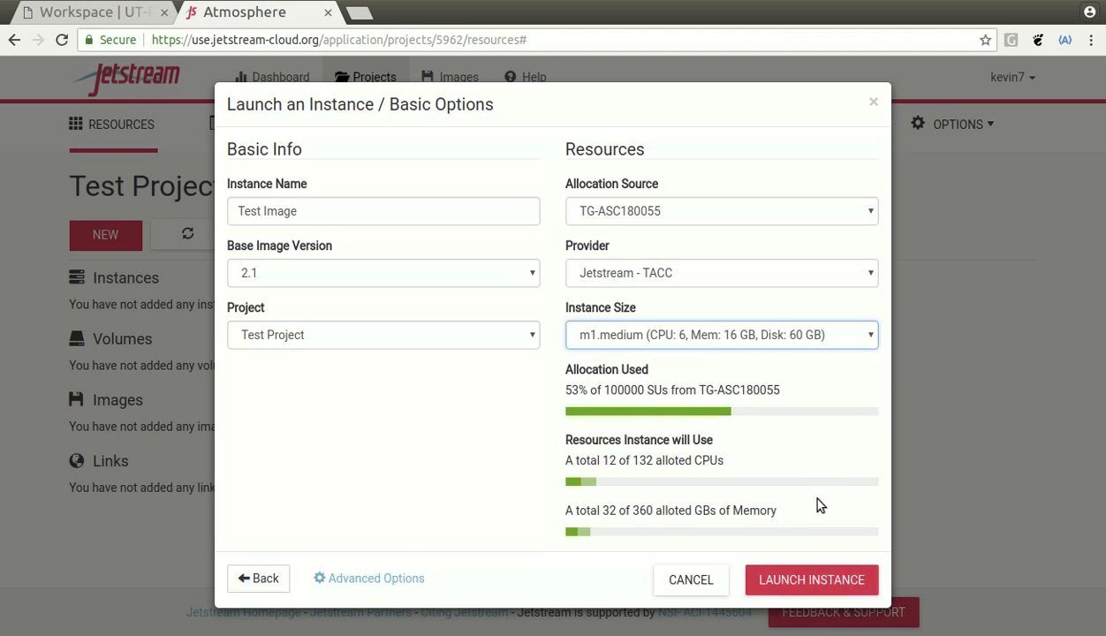
- Launch the Test Image instance on Jetstream - TACC
click(809, 576)
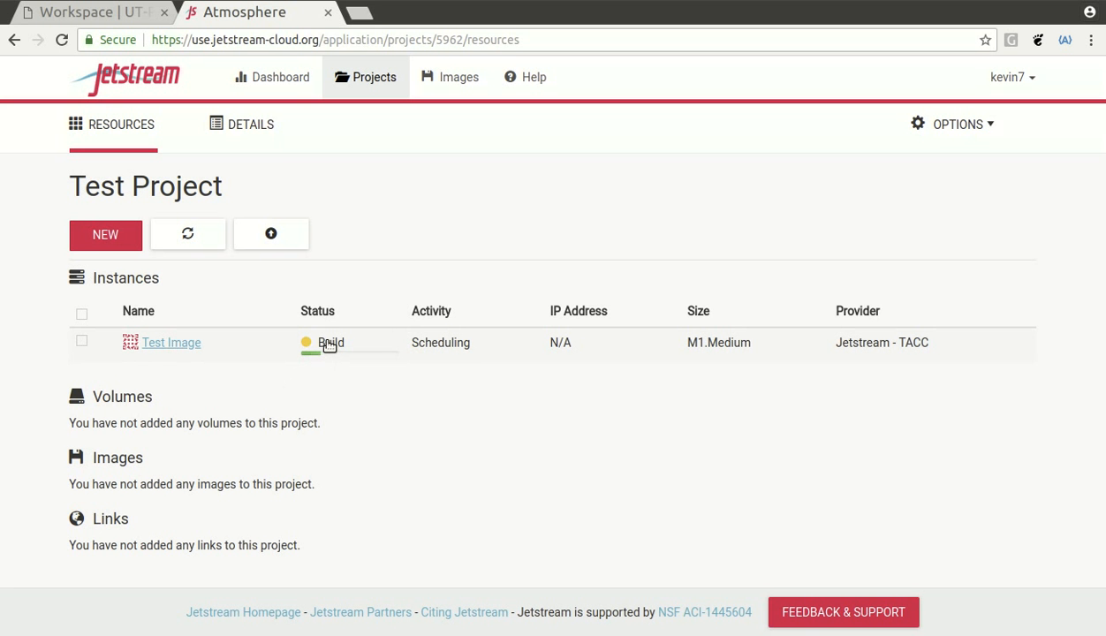
- Open the Test Image instance page and scroll down to its Open Web Shell and Open Web Desktop links
click(183, 344)
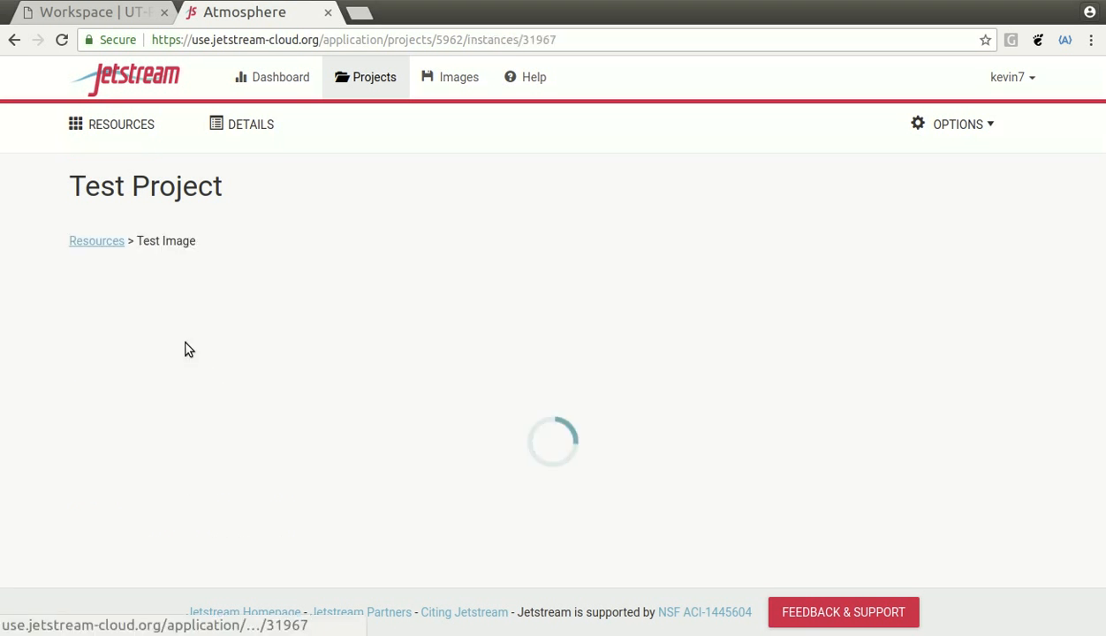
scroll(291, 354, down, 3)
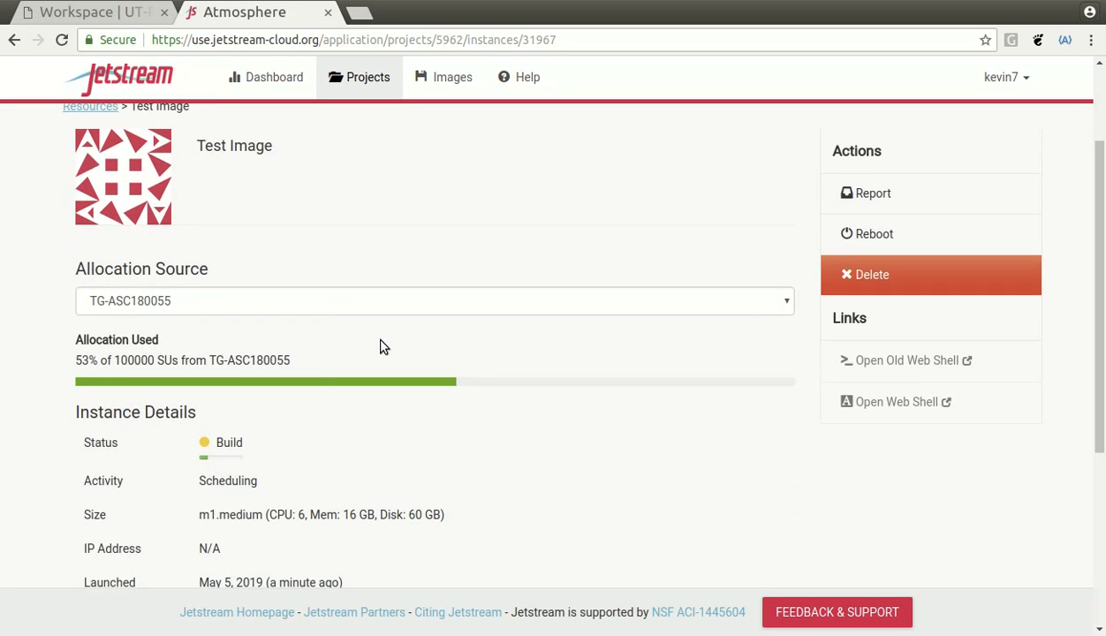
scroll(374, 356, down, 2)
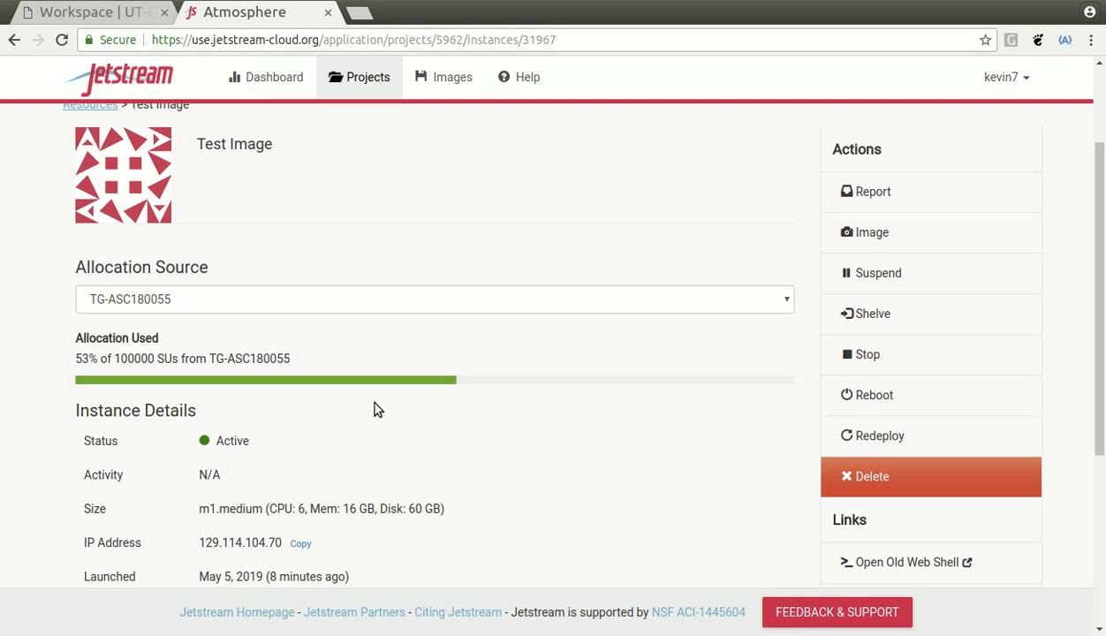
scroll(369, 408, down, 1)
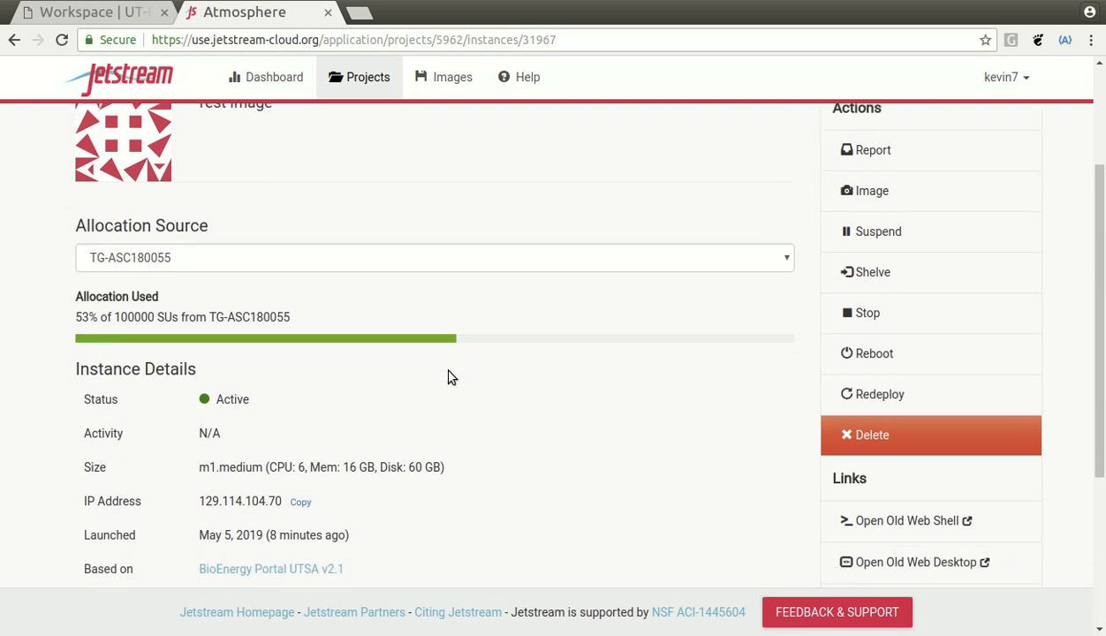
scroll(432, 323, down, 3)
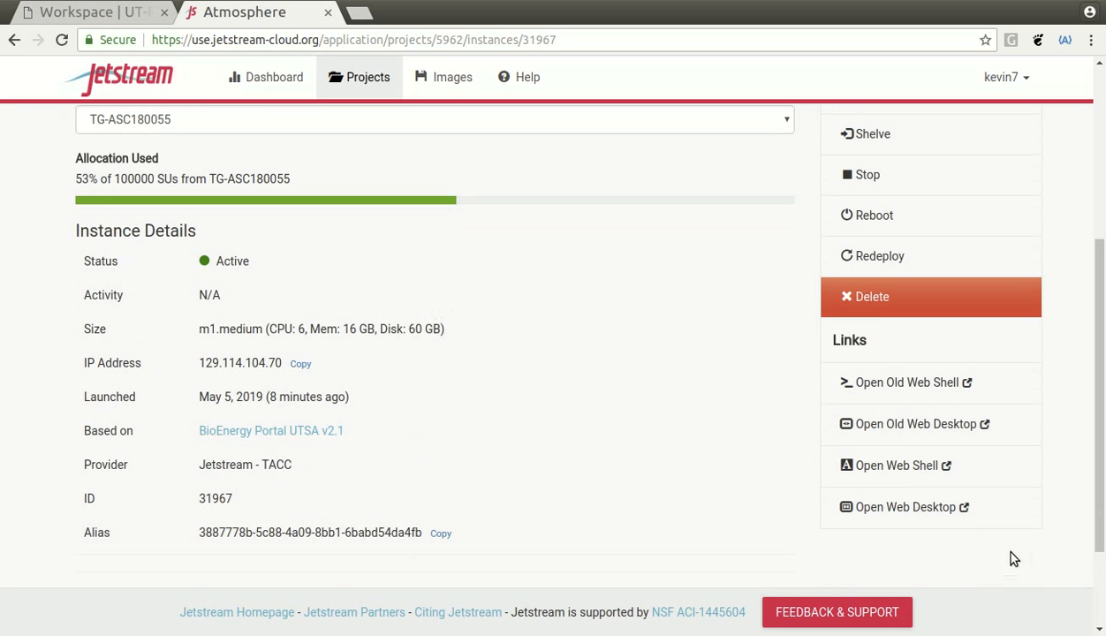
- Open the instance's Guacamole web desktop and select the TACC Corral icon
click(918, 516)
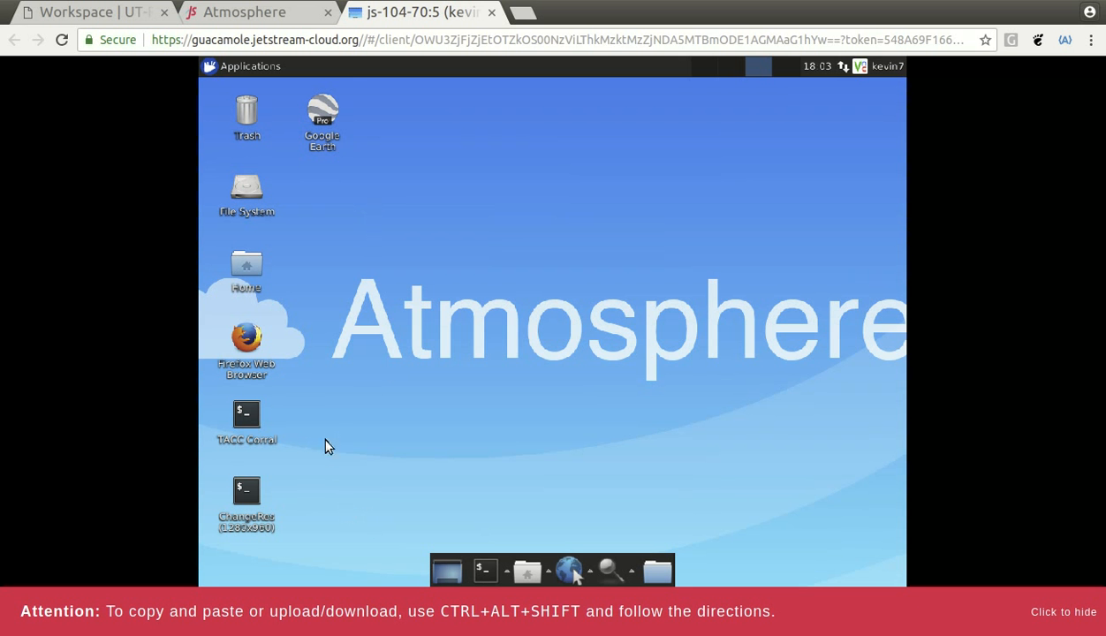
click(246, 424)
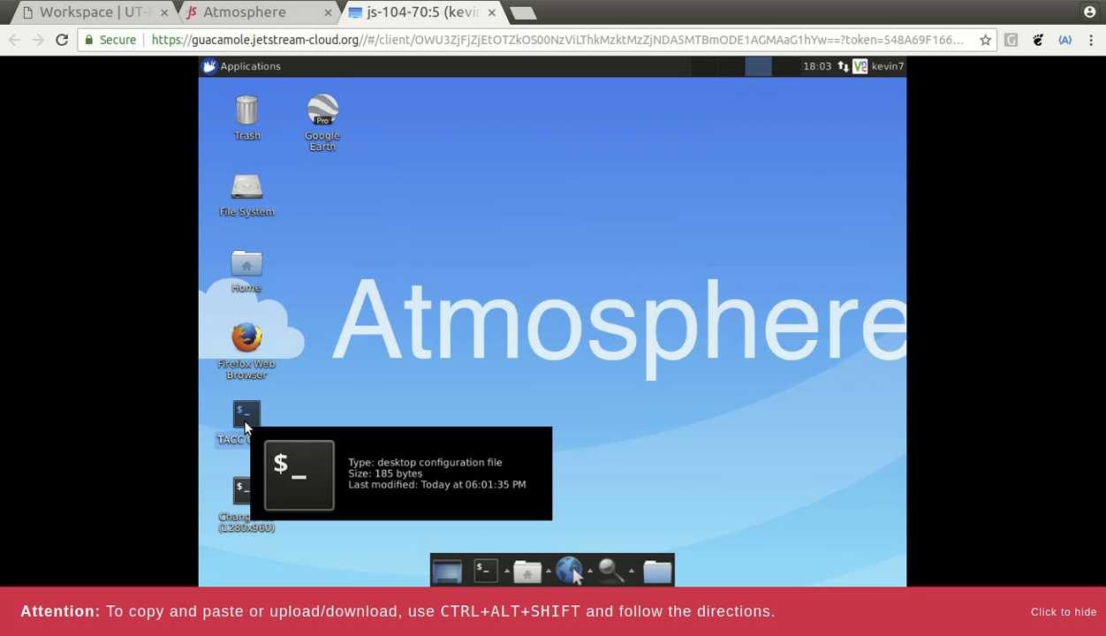
right_click(246, 426)
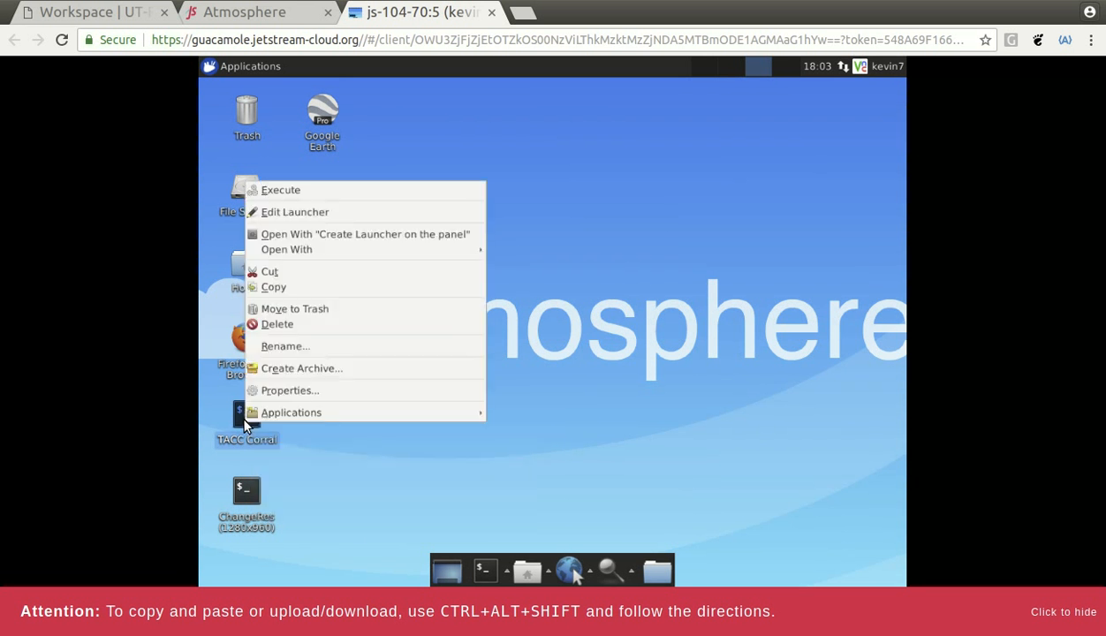
click(295, 391)
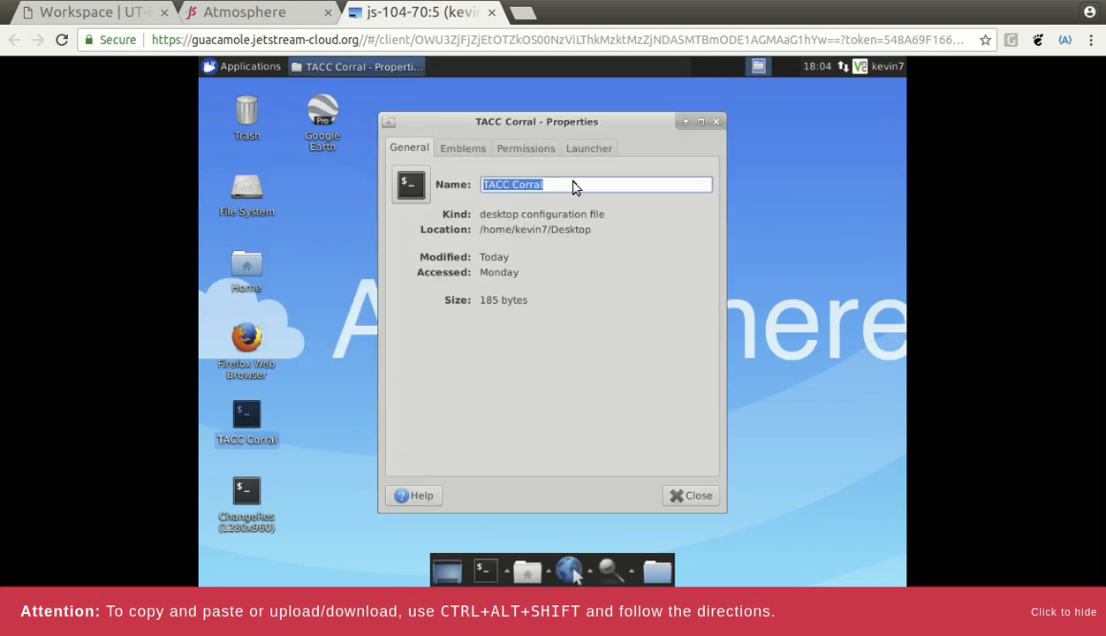
click(531, 150)
click(587, 150)
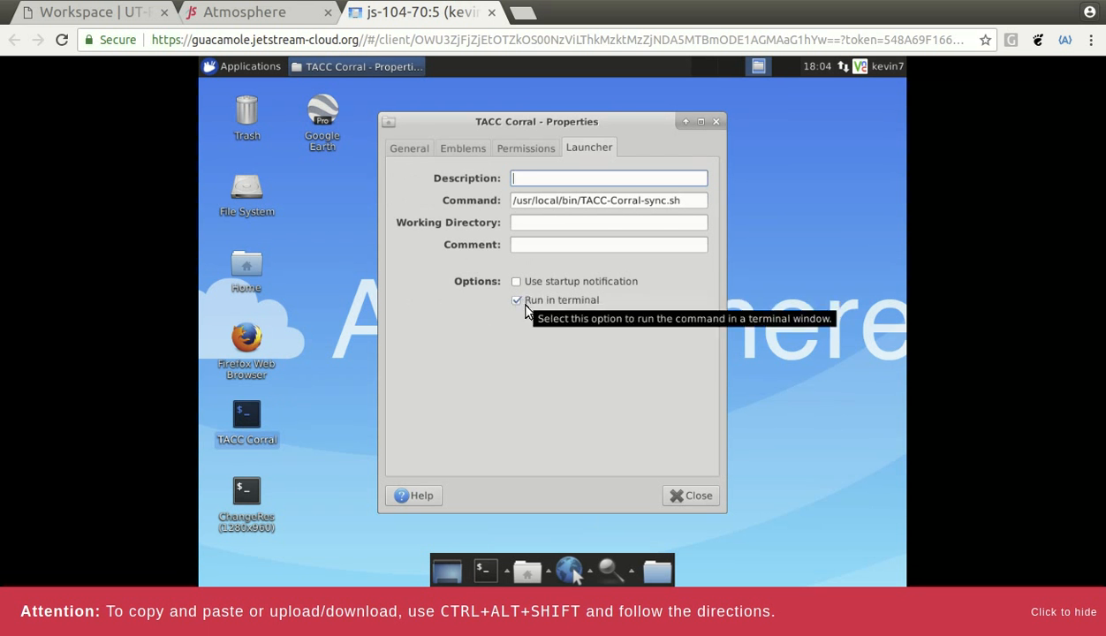
click(681, 497)
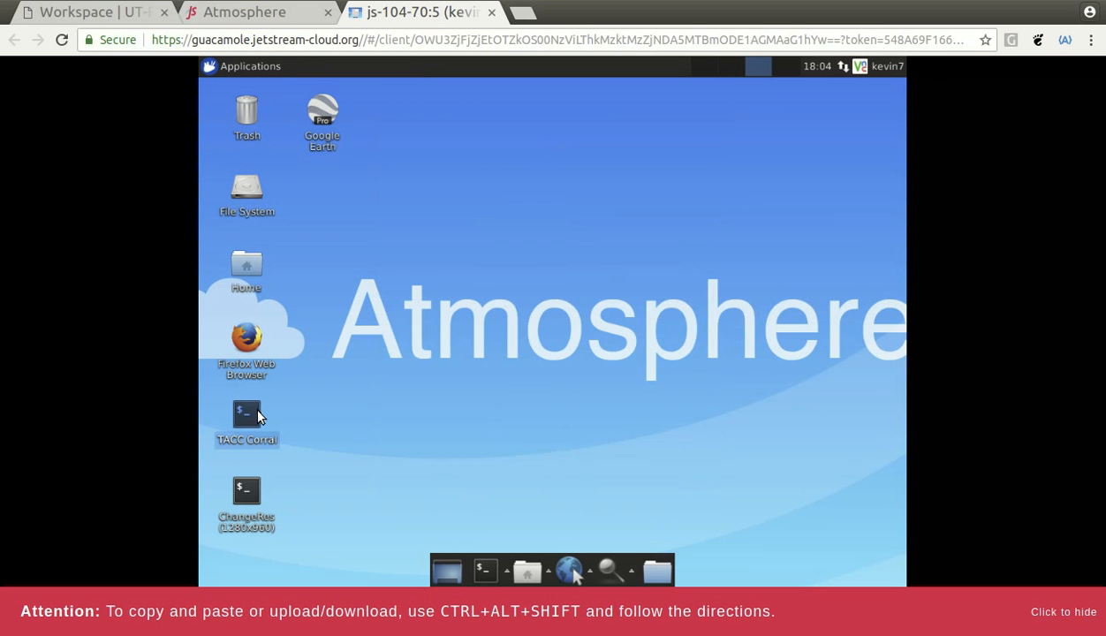
- Run the TACC Corral sync script and enter the TACC username, correcting a typo
double_click(248, 415)
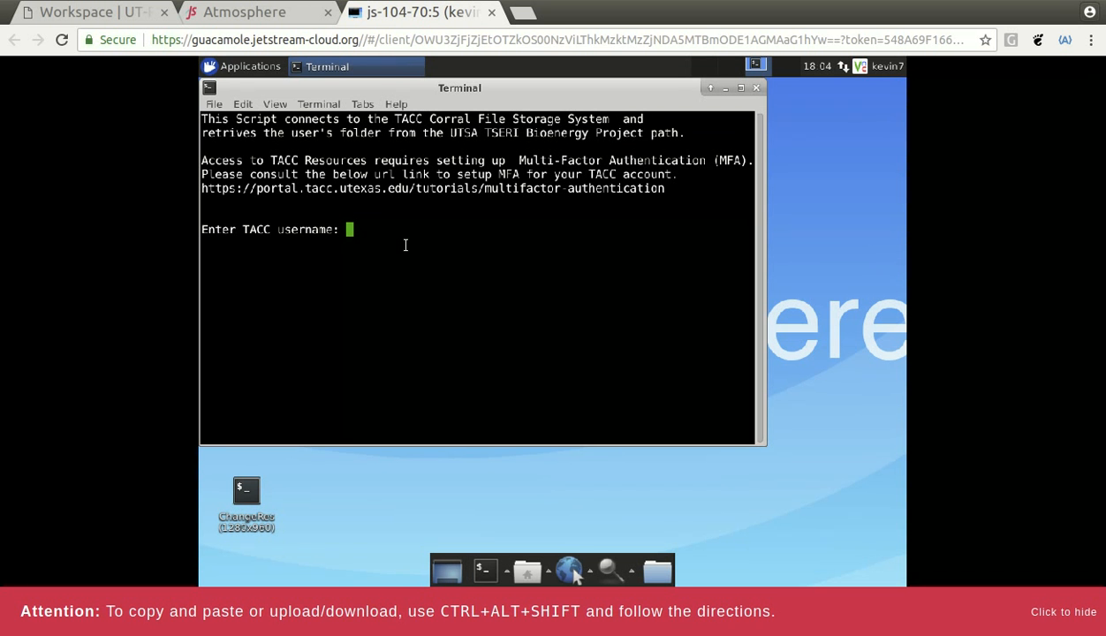
text(kneb)
key(BackSpace)
key(BackSpace)
key(BackSpace)
key(BackSpace)
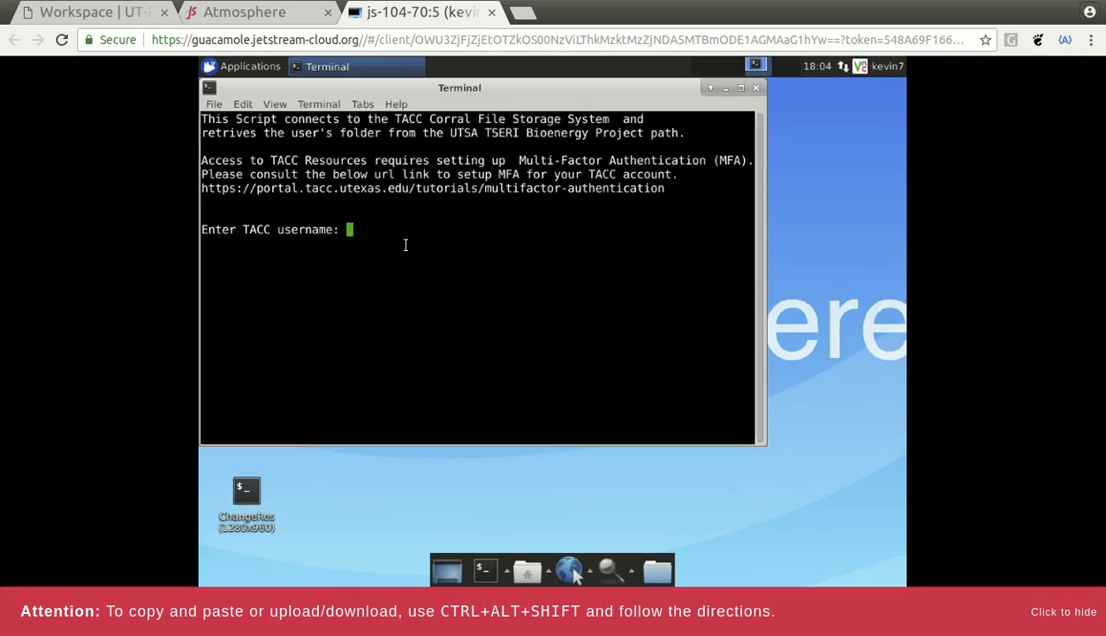
text(kevin7)
key(Return)
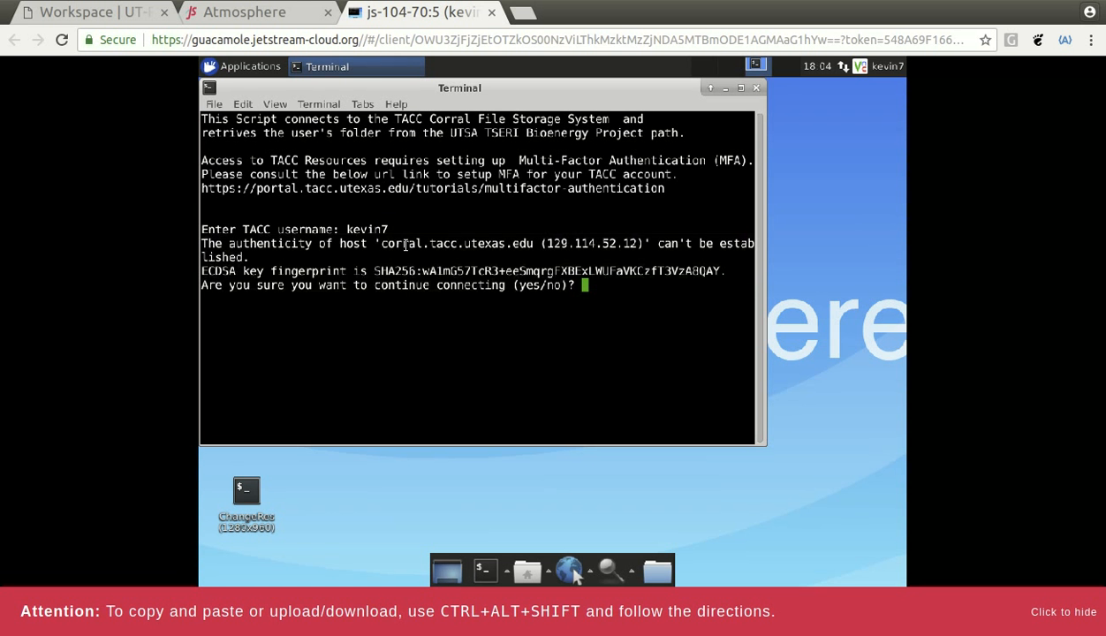
- Accept the host with 'yes', then submit the TACC password and token code
text(yes)
key(Return)
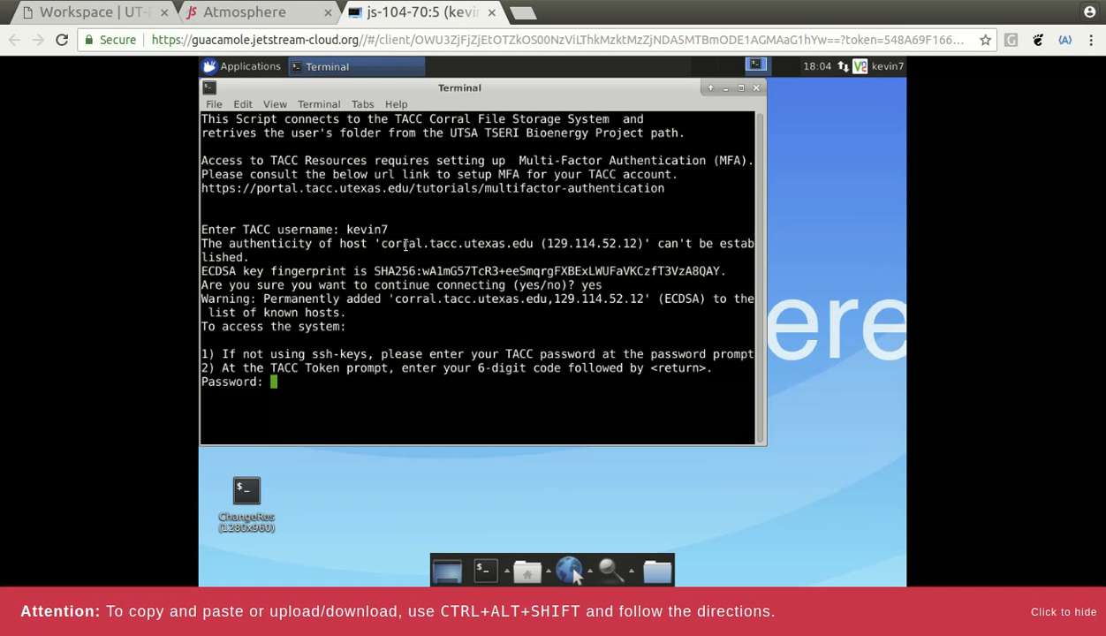
key(Return)
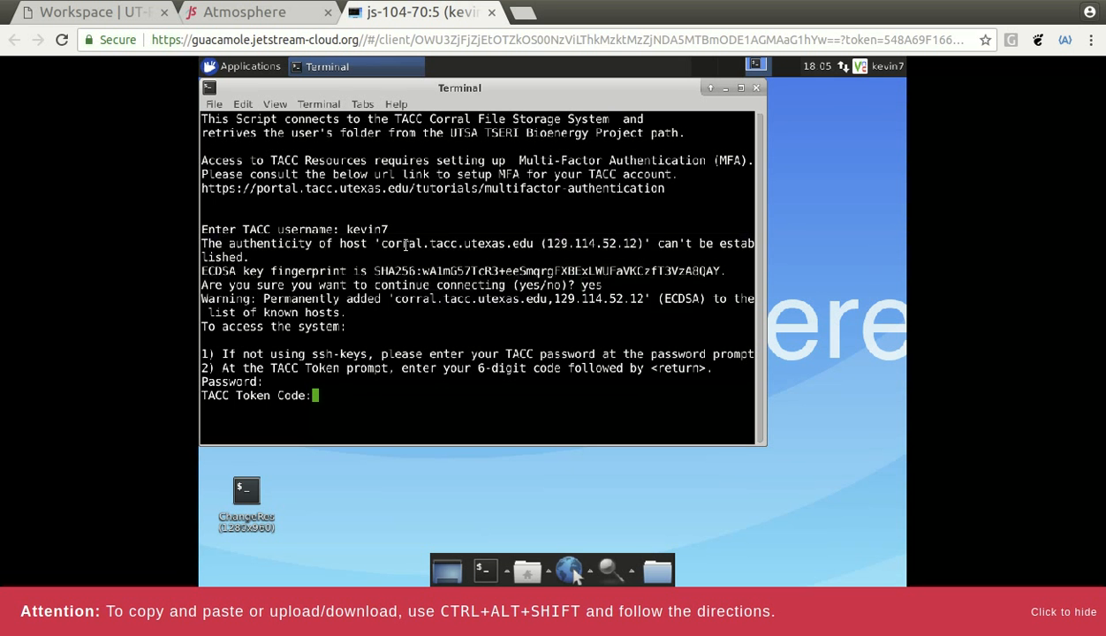
key(Return)
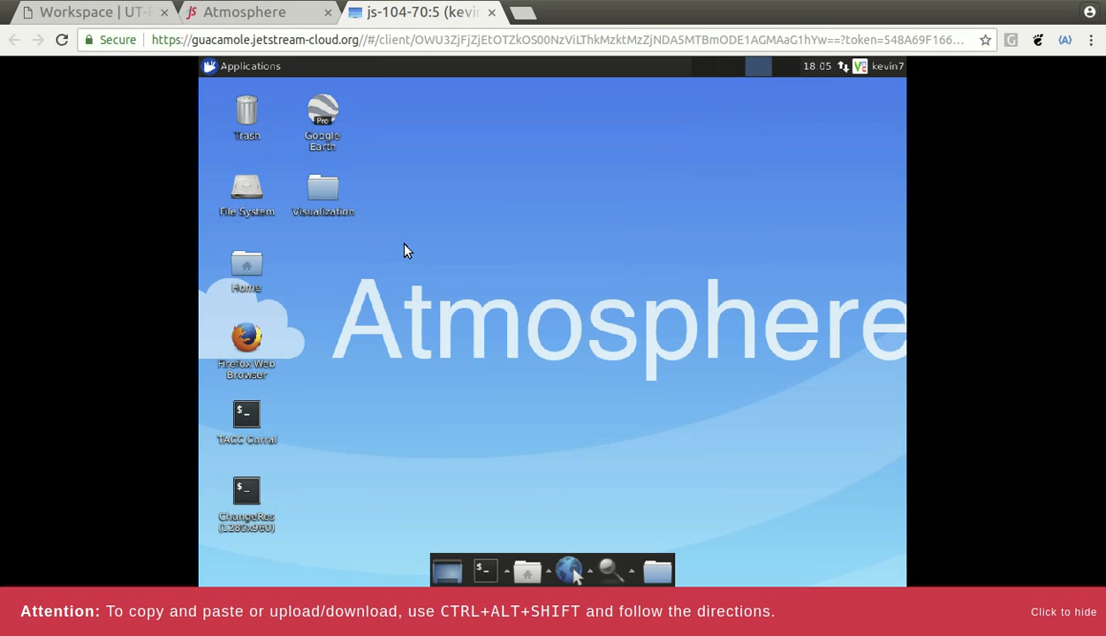
- Drill from Visualization through the user's archive and jobs into the 2018-12-01 osmosis bin folder
double_click(320, 190)
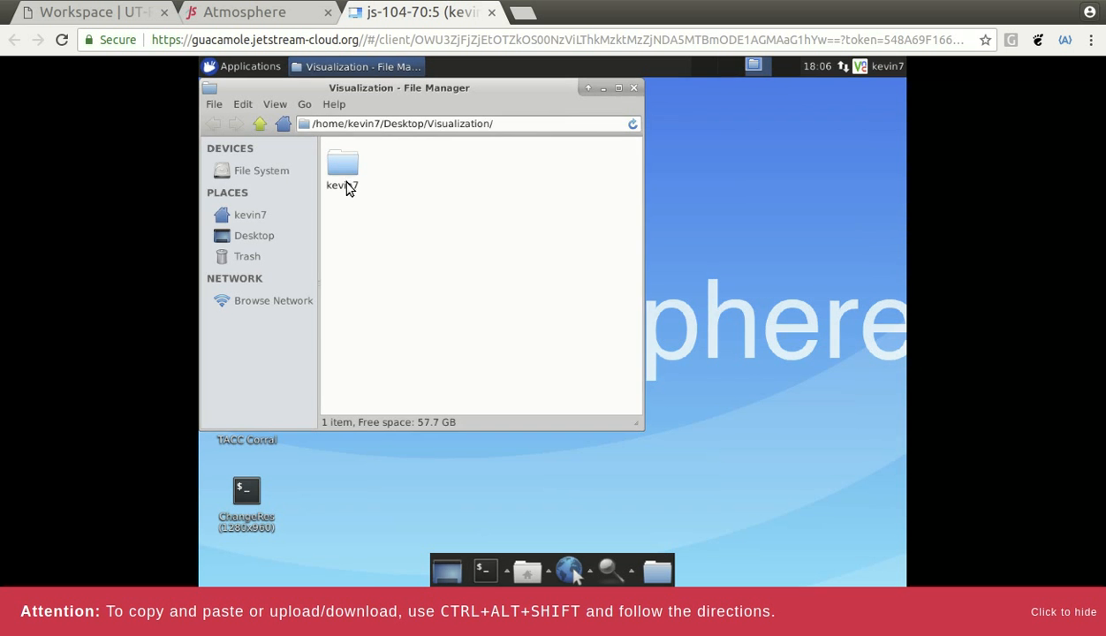
click(346, 171)
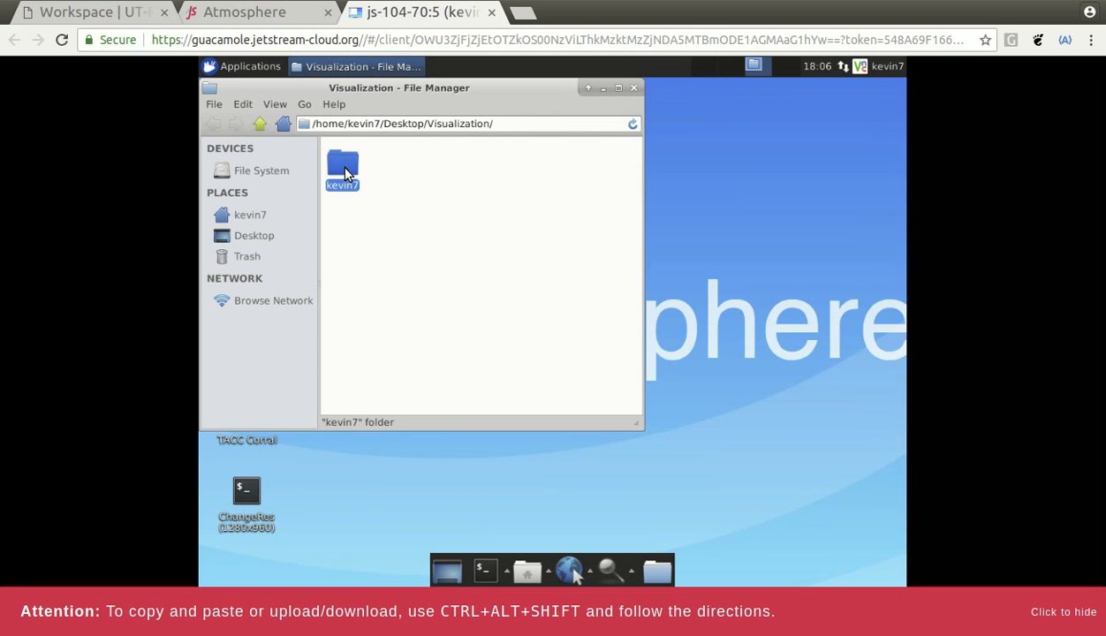
double_click(346, 170)
double_click(358, 175)
double_click(363, 178)
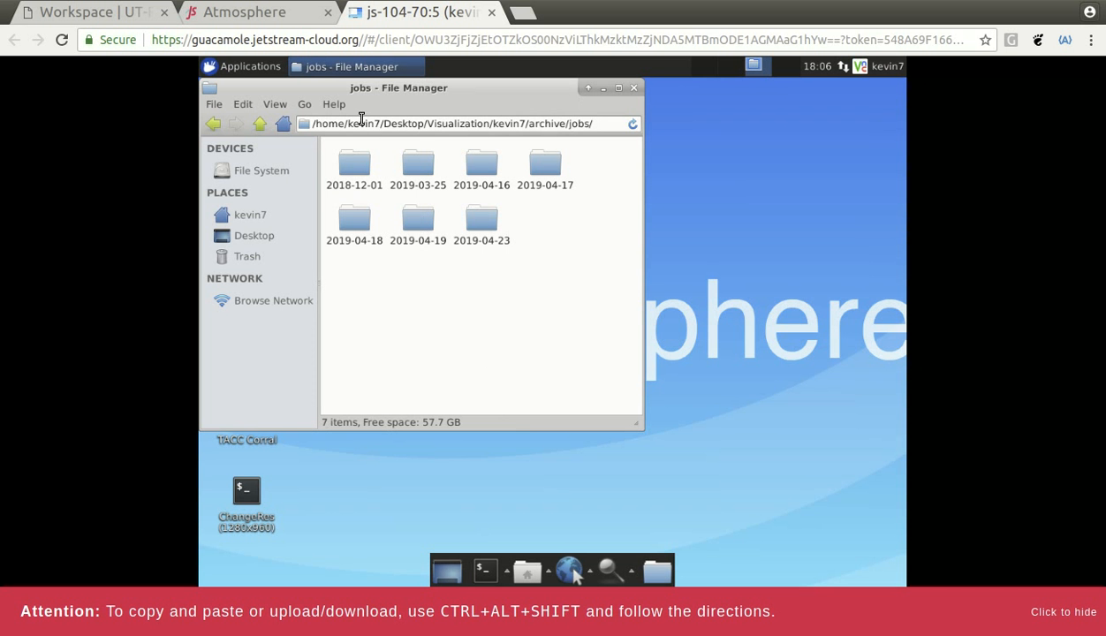
click(354, 170)
double_click(358, 171)
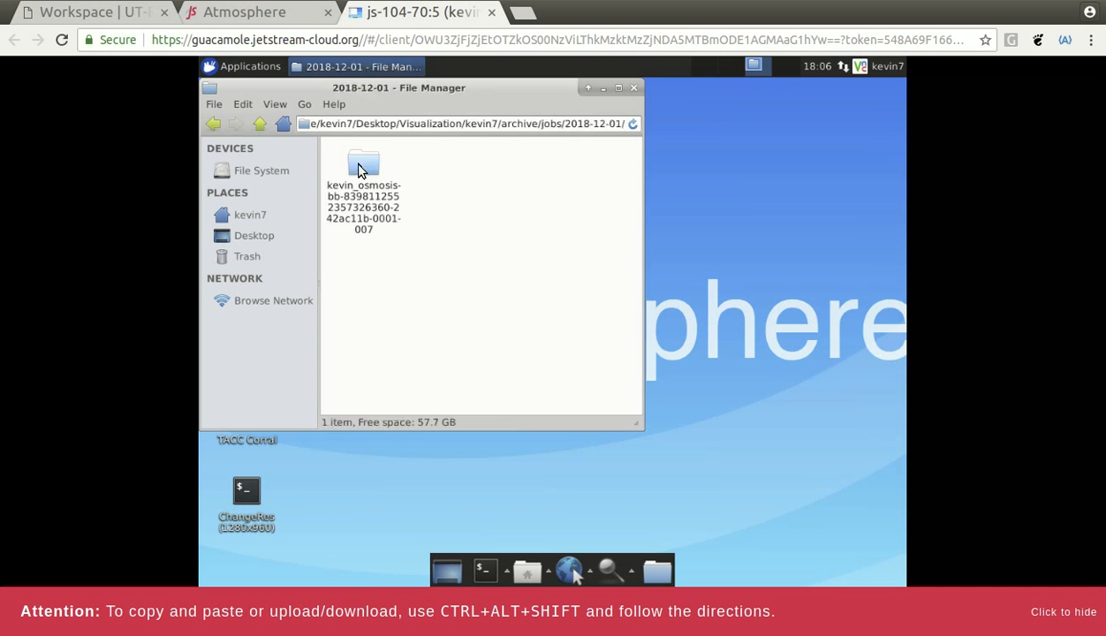
double_click(362, 176)
double_click(362, 185)
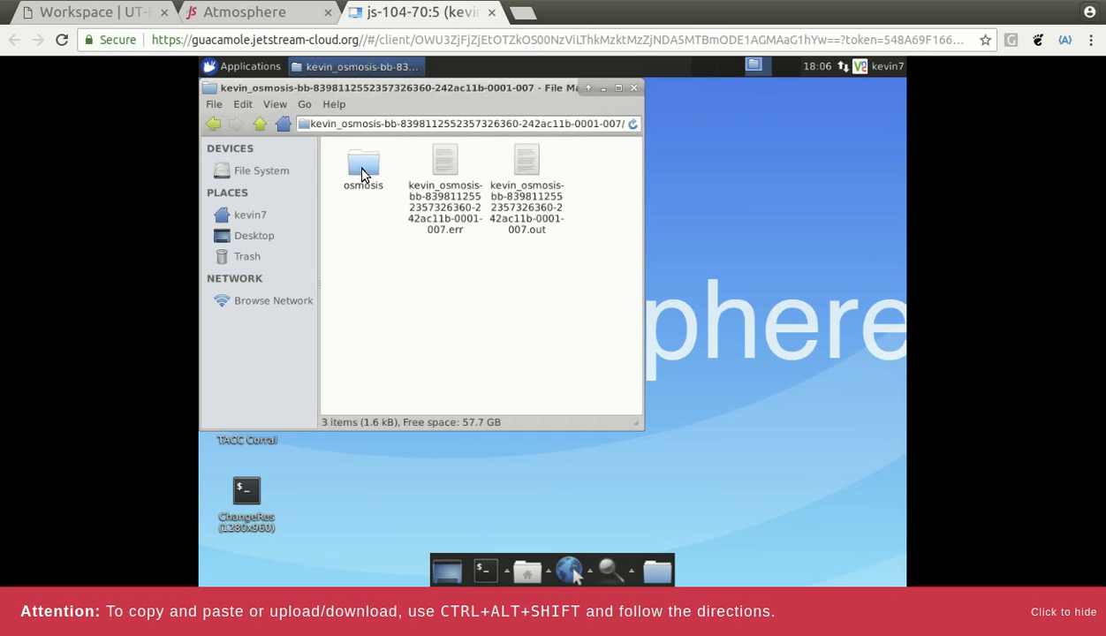
double_click(349, 166)
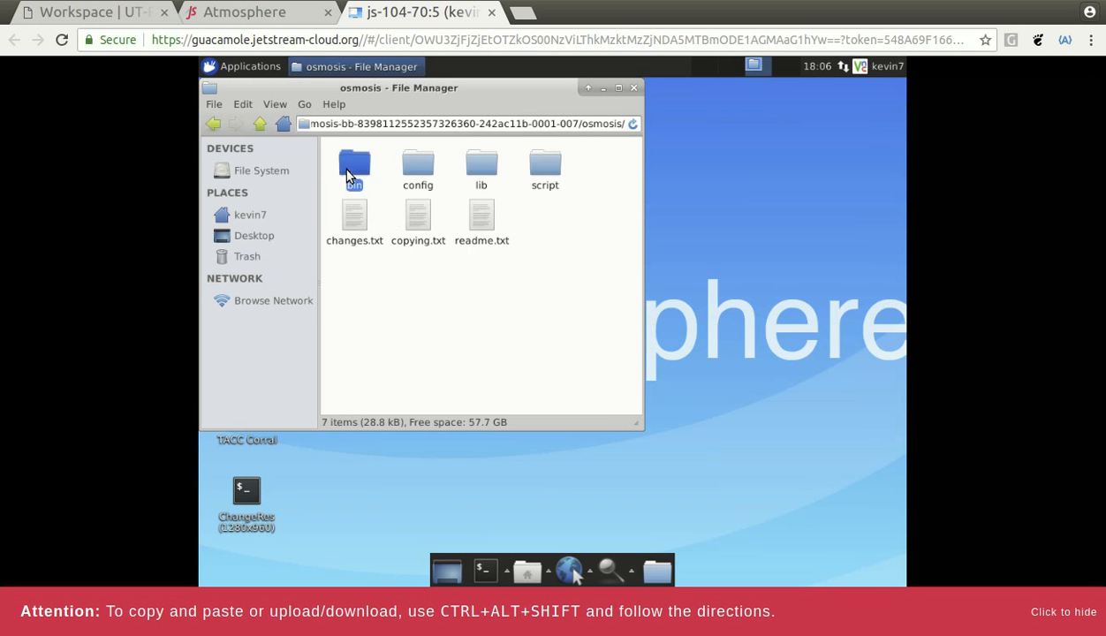
- Back out to jobs, check the 2019-03-25 test_today run, return to archive, and minimize File Manager
click(214, 125)
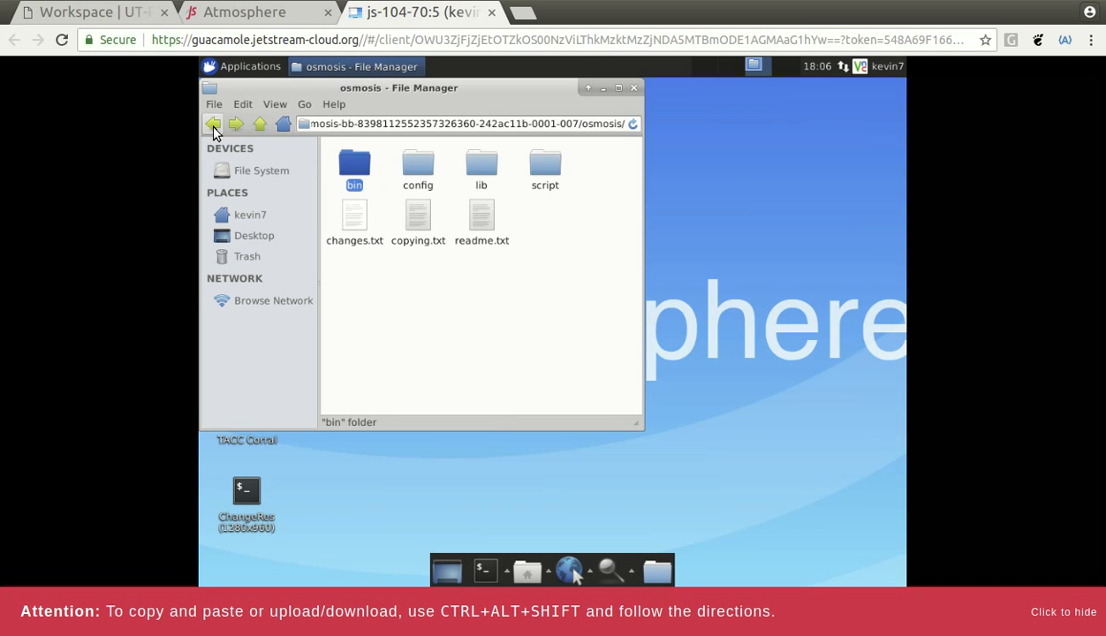
click(214, 125)
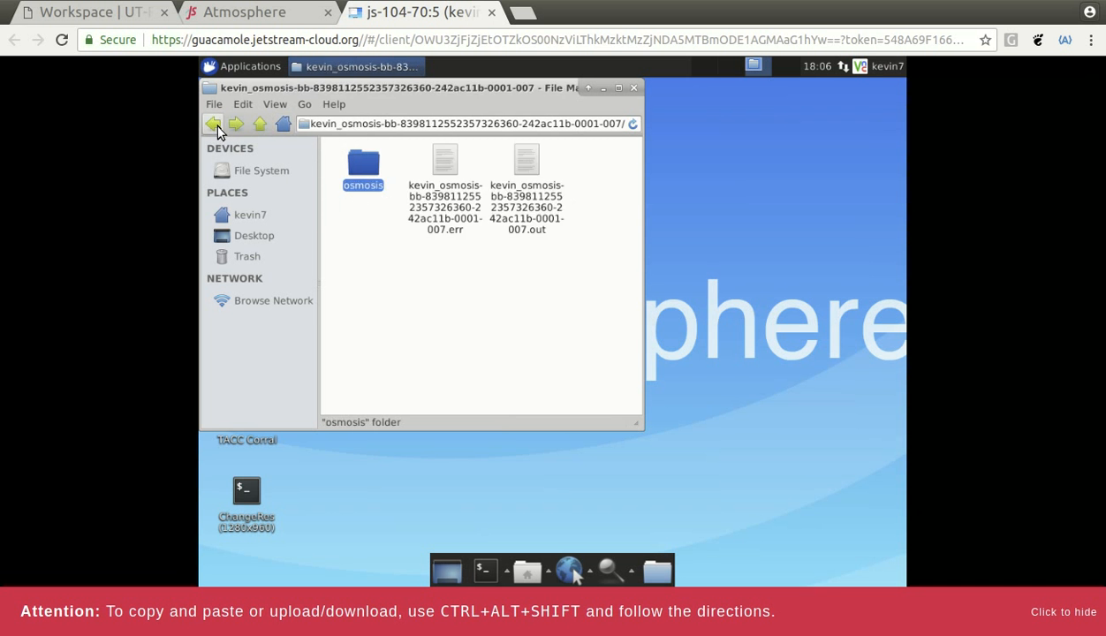
click(215, 126)
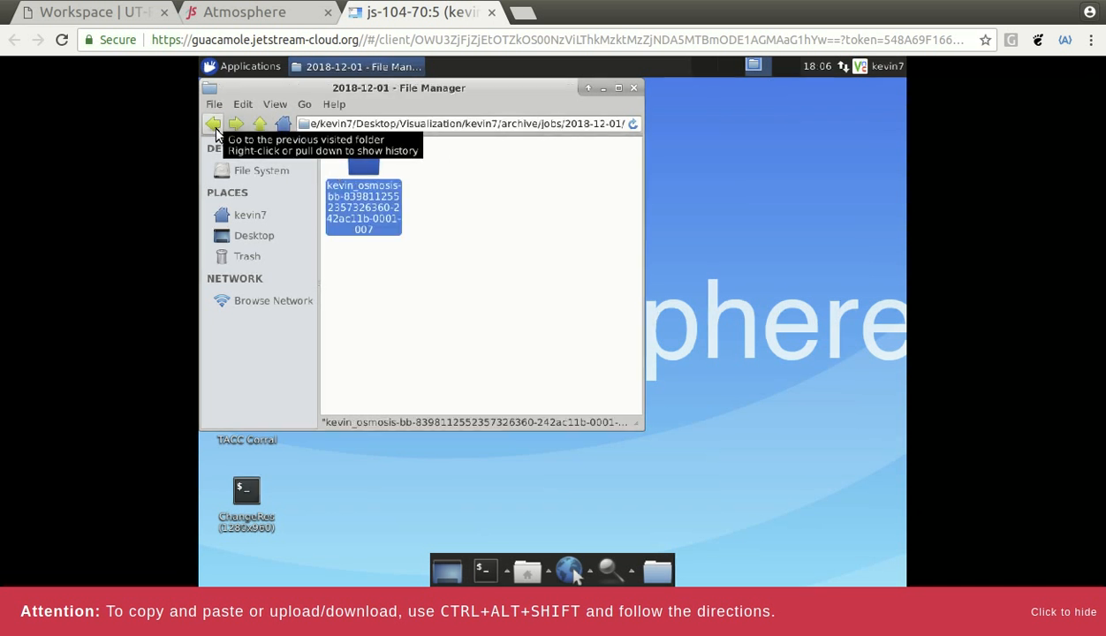
click(214, 128)
click(404, 181)
double_click(404, 182)
double_click(366, 182)
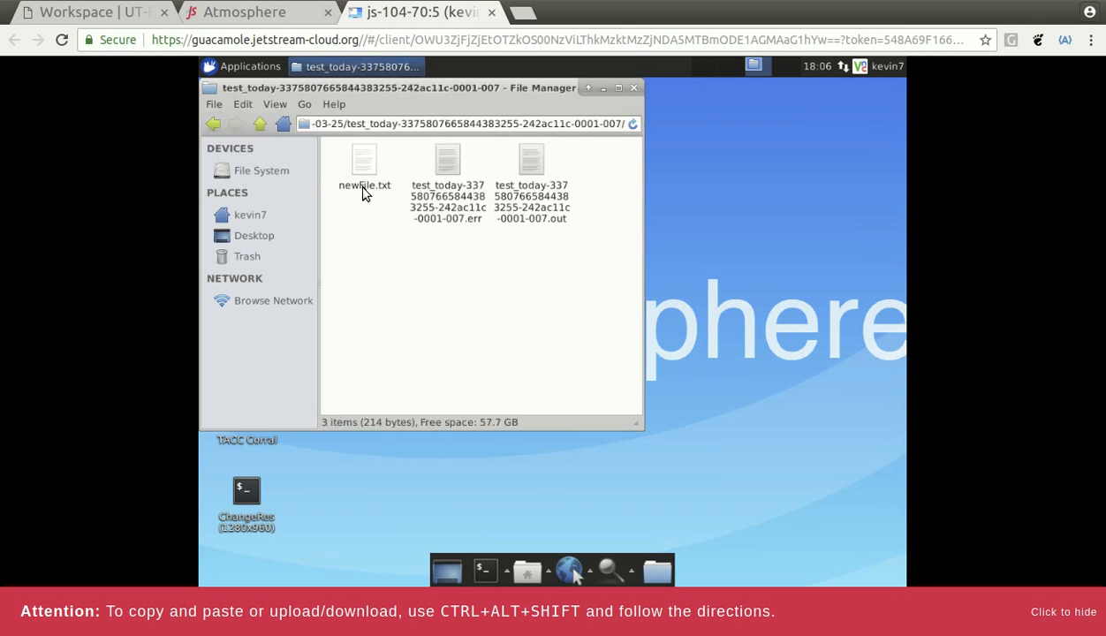
click(218, 124)
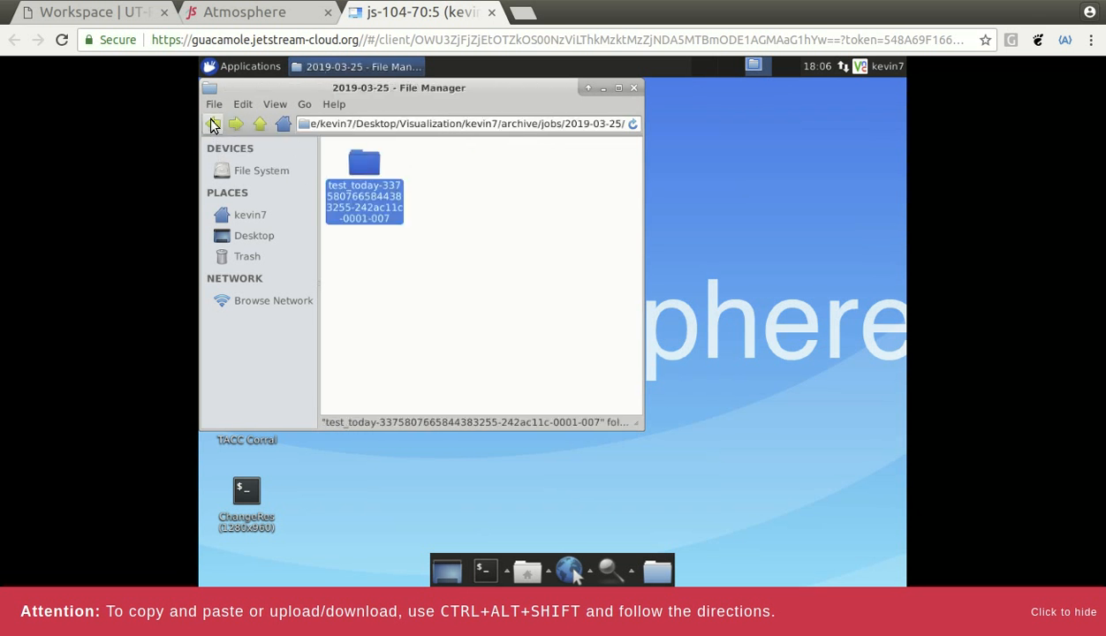
click(213, 123)
click(213, 124)
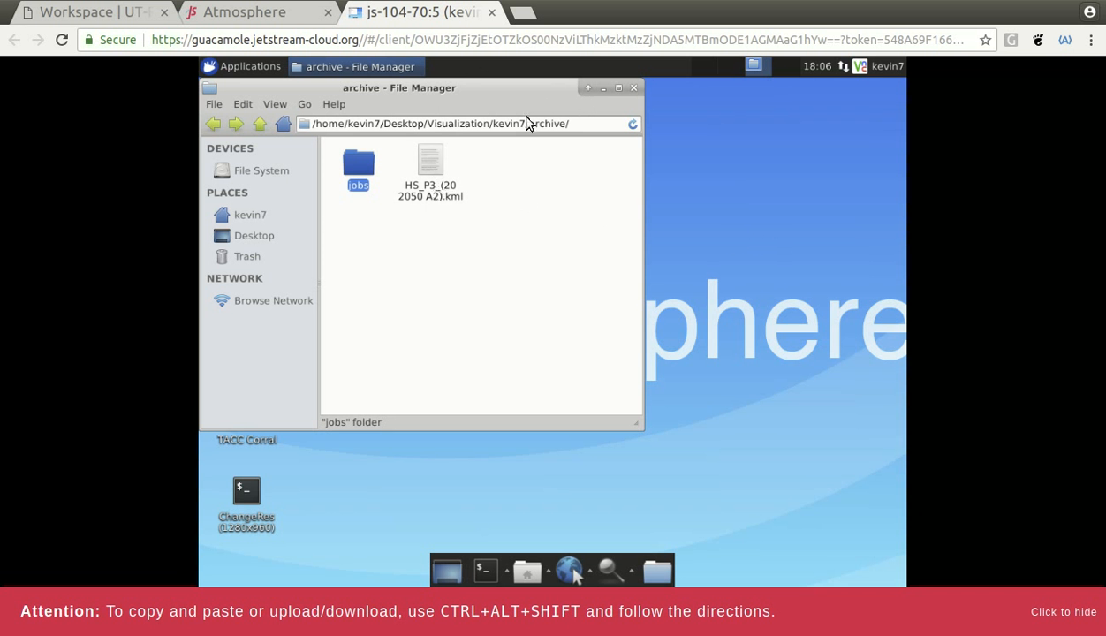
click(604, 89)
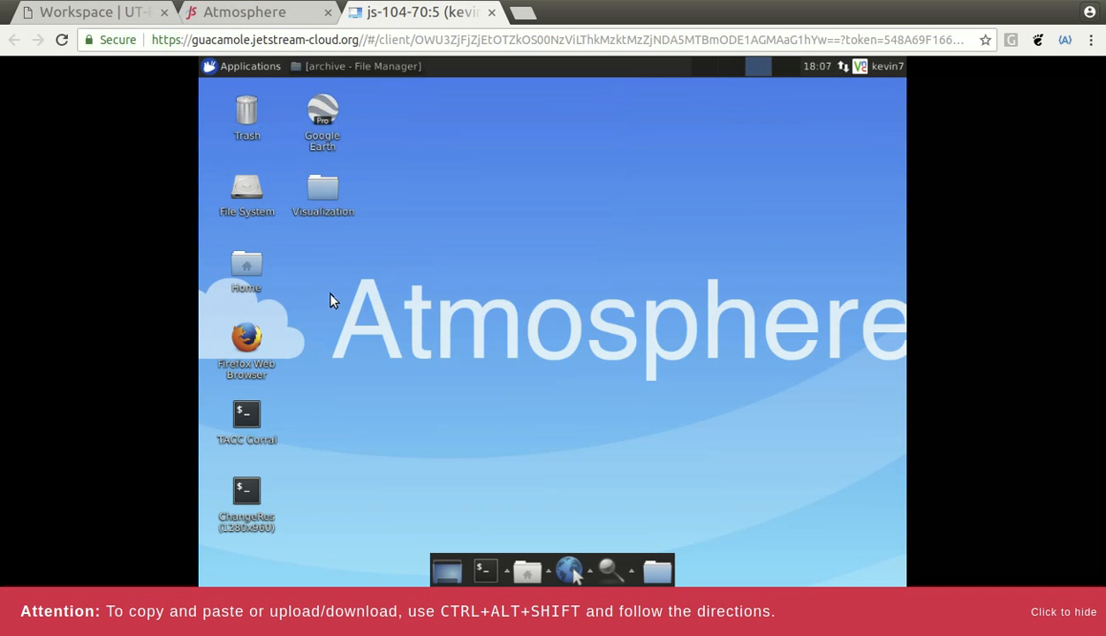
- Launch Google Earth Pro from the desktop icon, choosing Launch Anyway at the untrusted warning
double_click(321, 132)
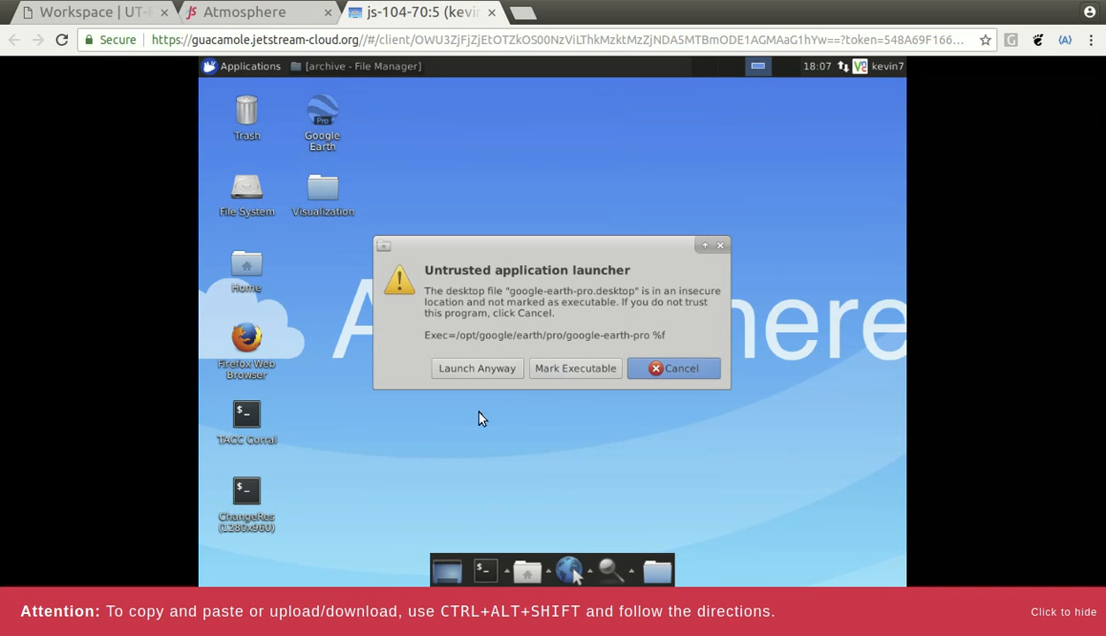
click(481, 375)
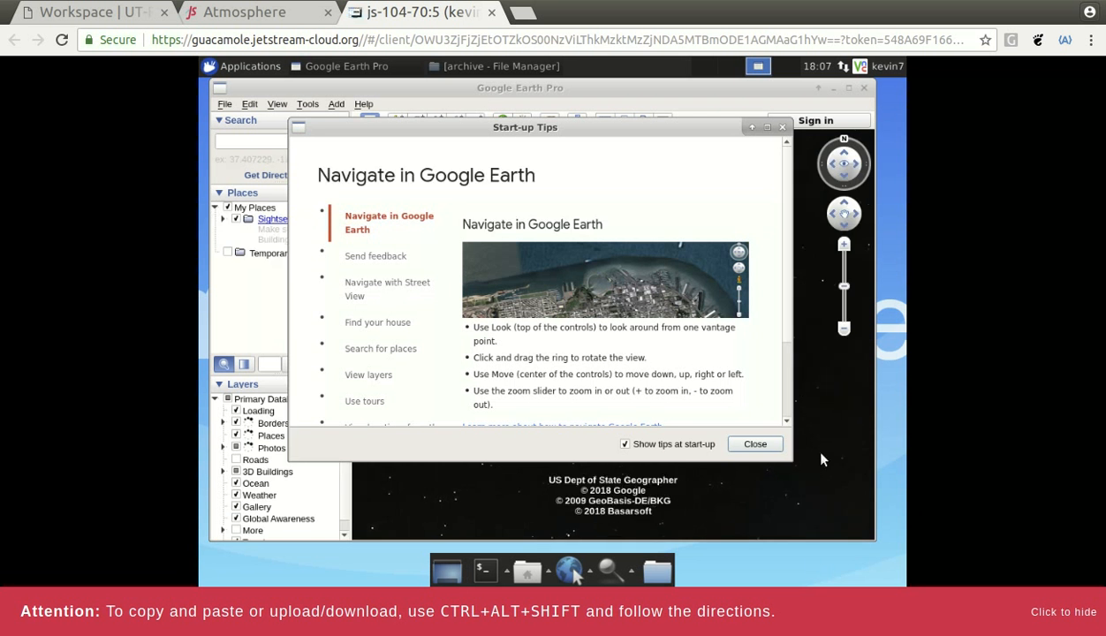
- Close the Start-up Tips and maximize the Google Earth Pro window
click(757, 445)
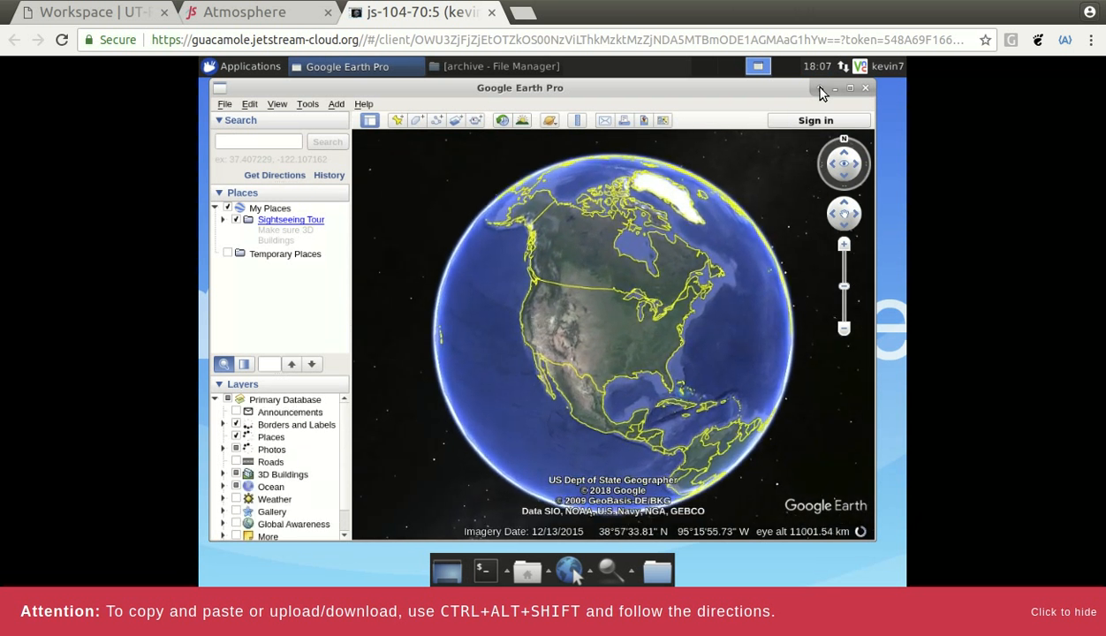
click(851, 87)
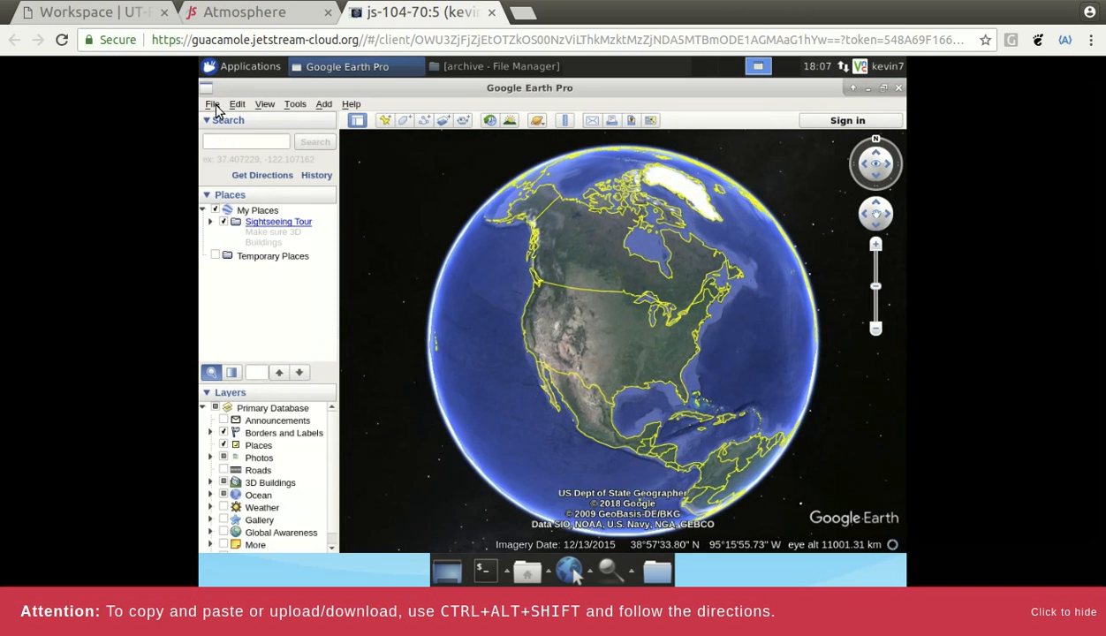
click(214, 105)
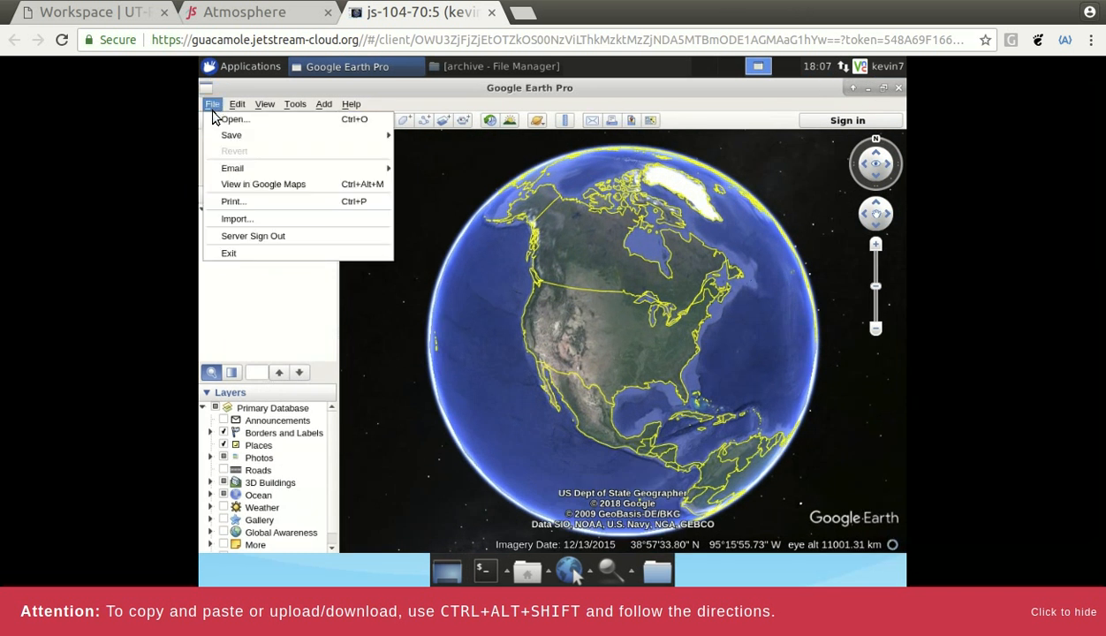
- Import HS_P3_(20 2050 A2).kml from the Desktop/Visualization archive folder, with All files shown
click(244, 221)
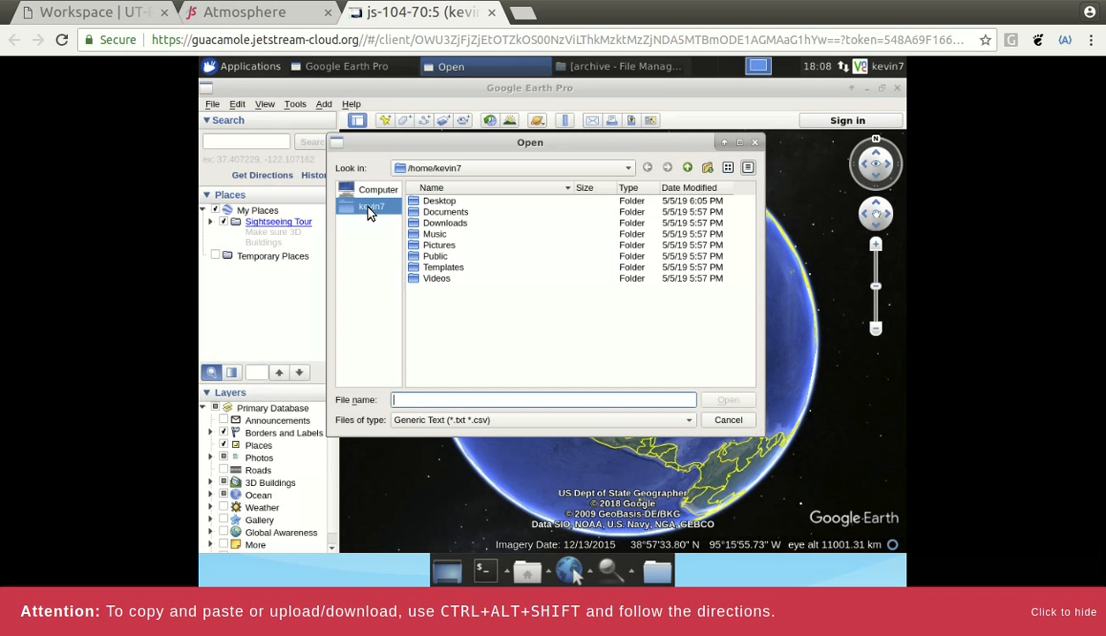
double_click(441, 202)
double_click(452, 203)
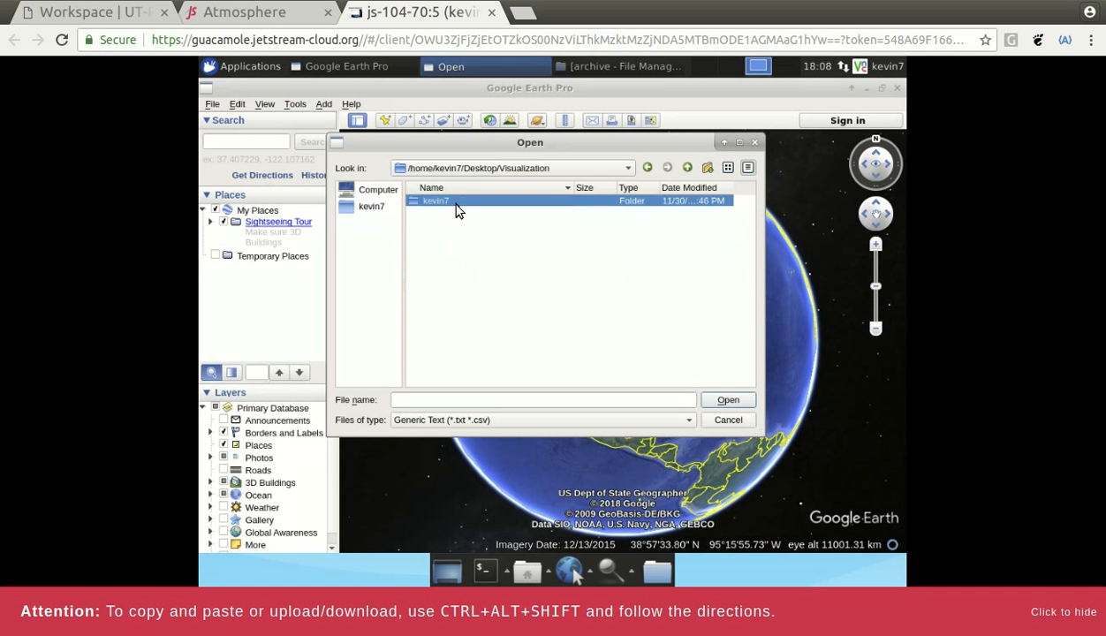
double_click(452, 203)
double_click(454, 204)
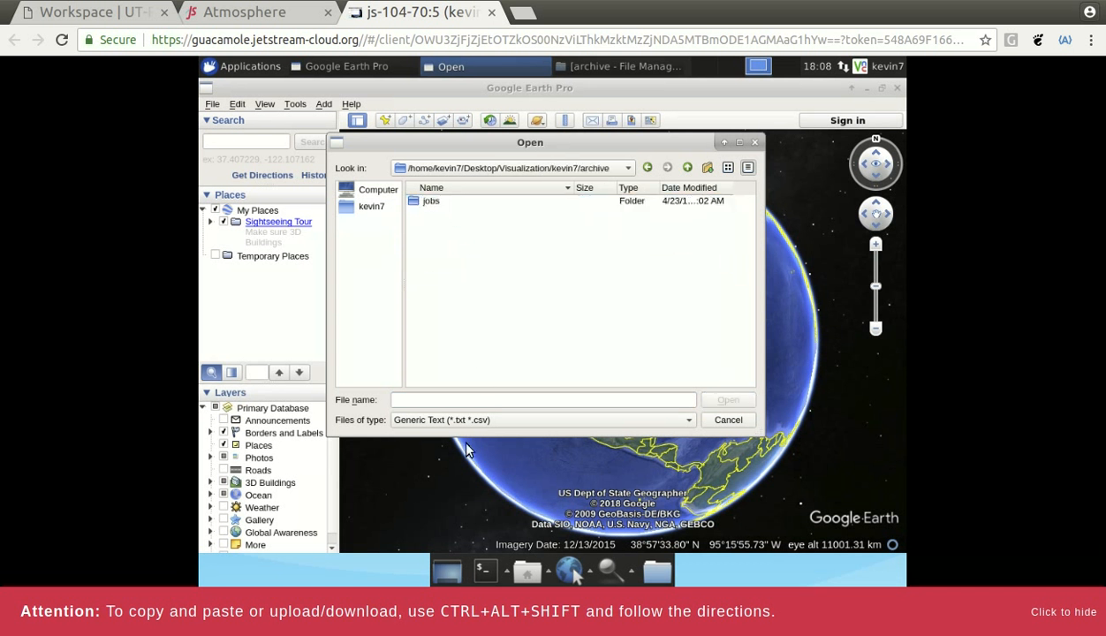
click(492, 422)
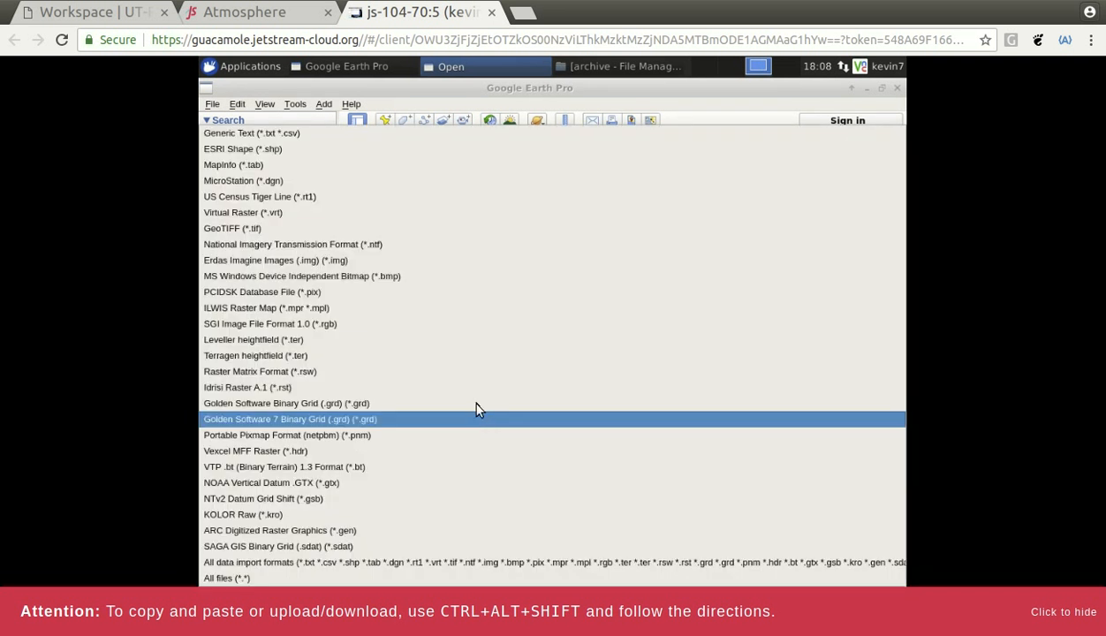
click(228, 577)
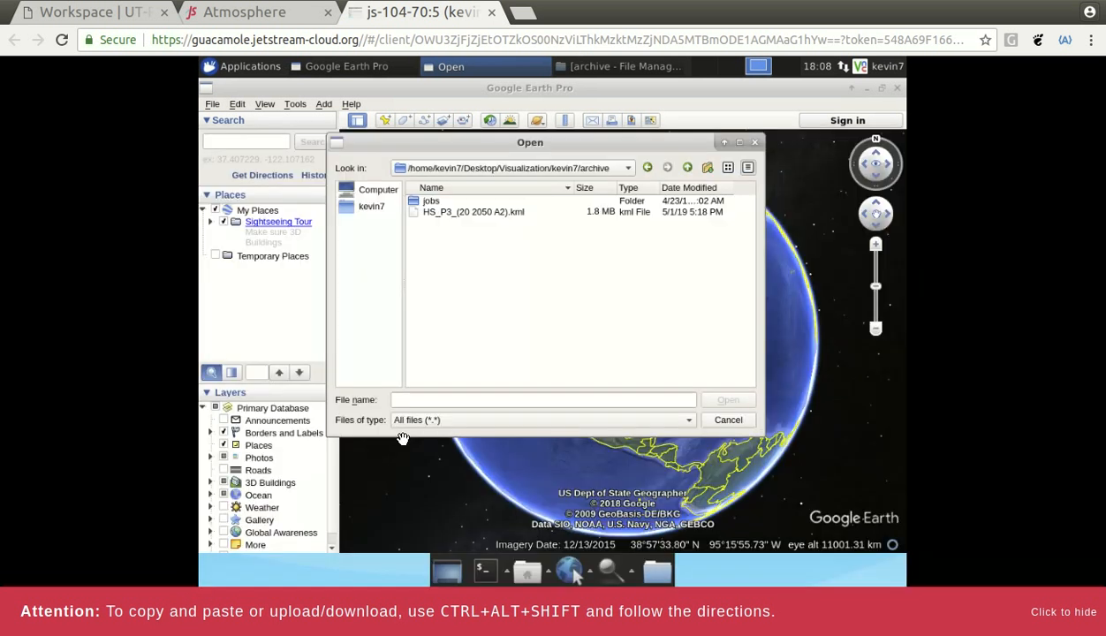
click(470, 216)
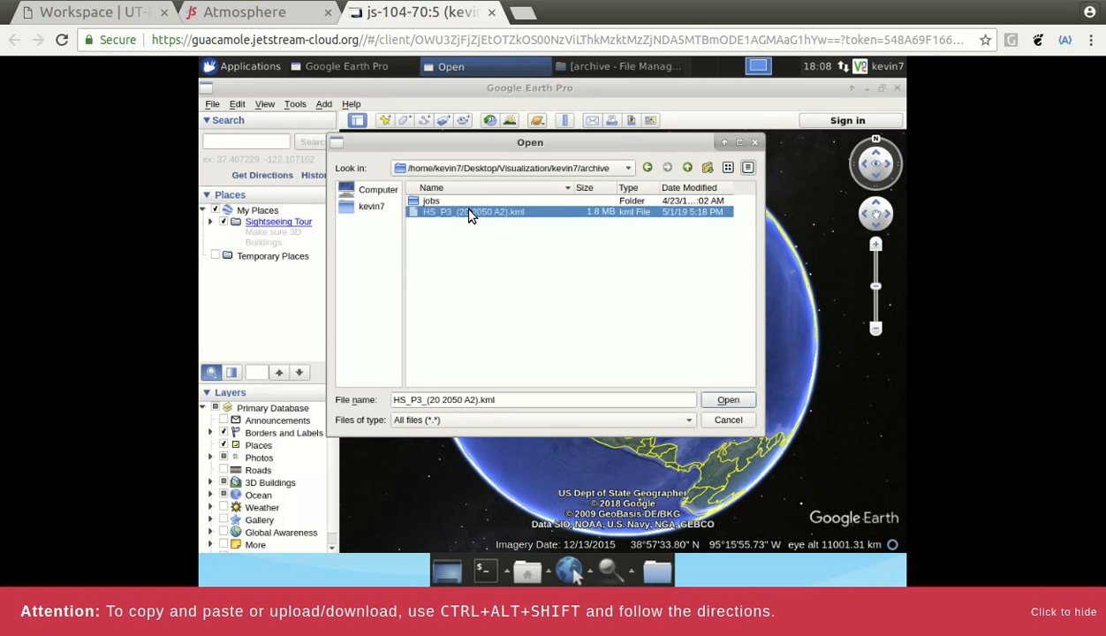
click(727, 400)
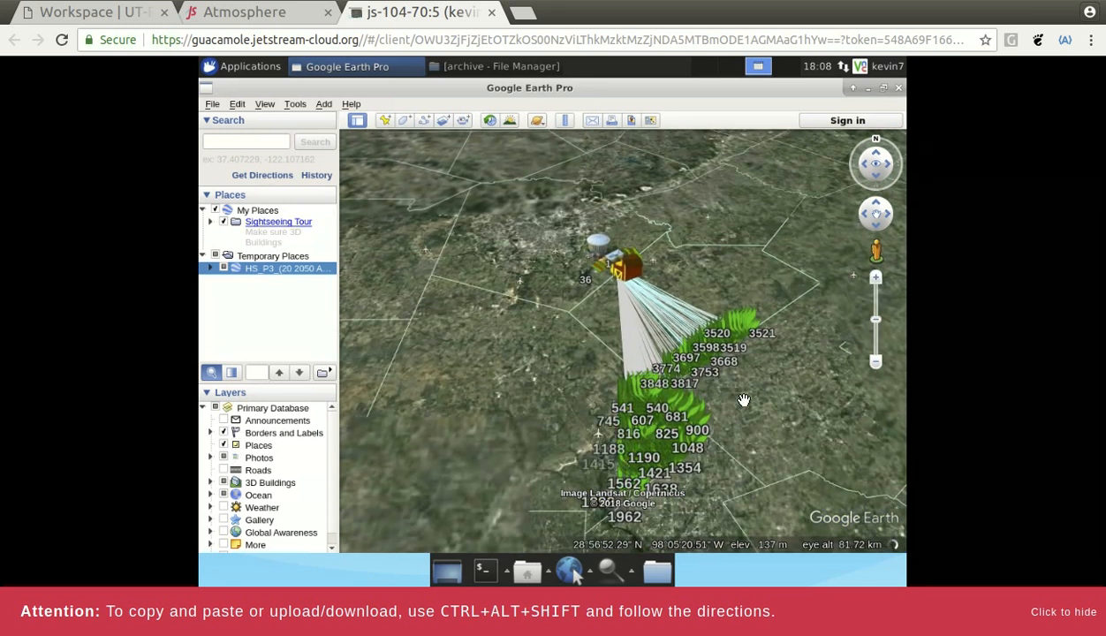
- Zoom and pan over the numbered green parcels, ending on parcels 608 and 611
scroll(751, 400, up, 2)
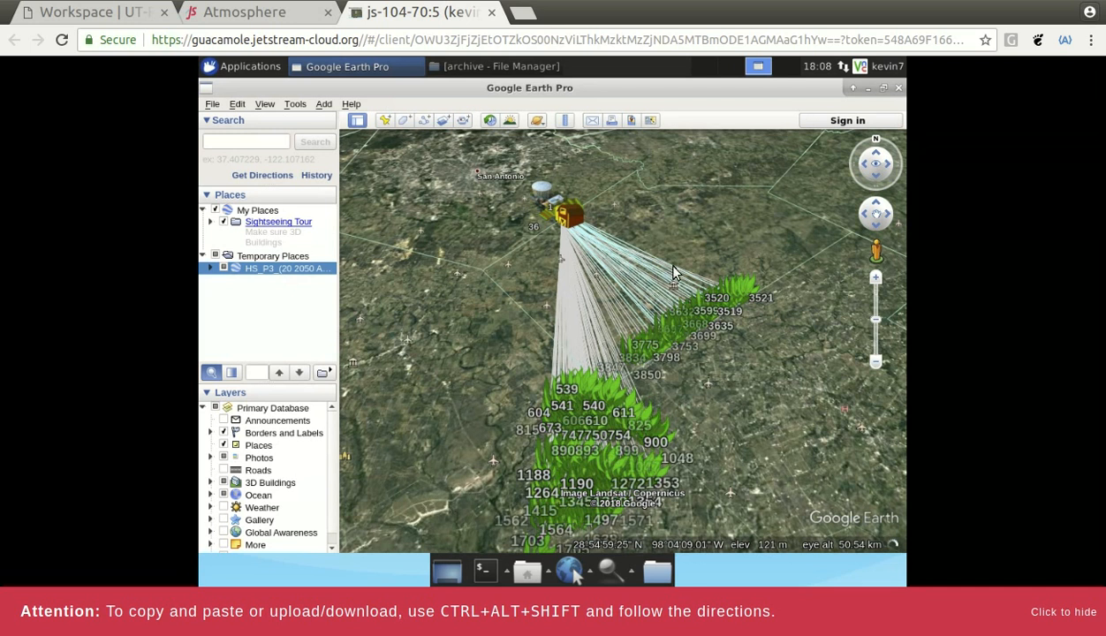
scroll(662, 263, up, 3)
drag(715, 258, 746, 177)
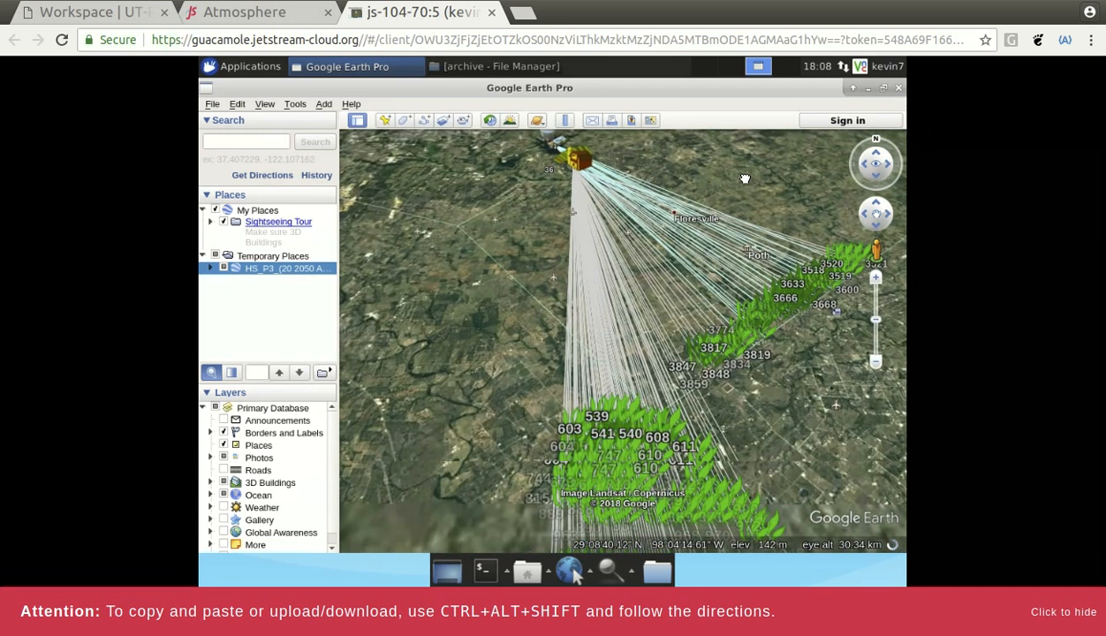
drag(516, 298, 466, 270)
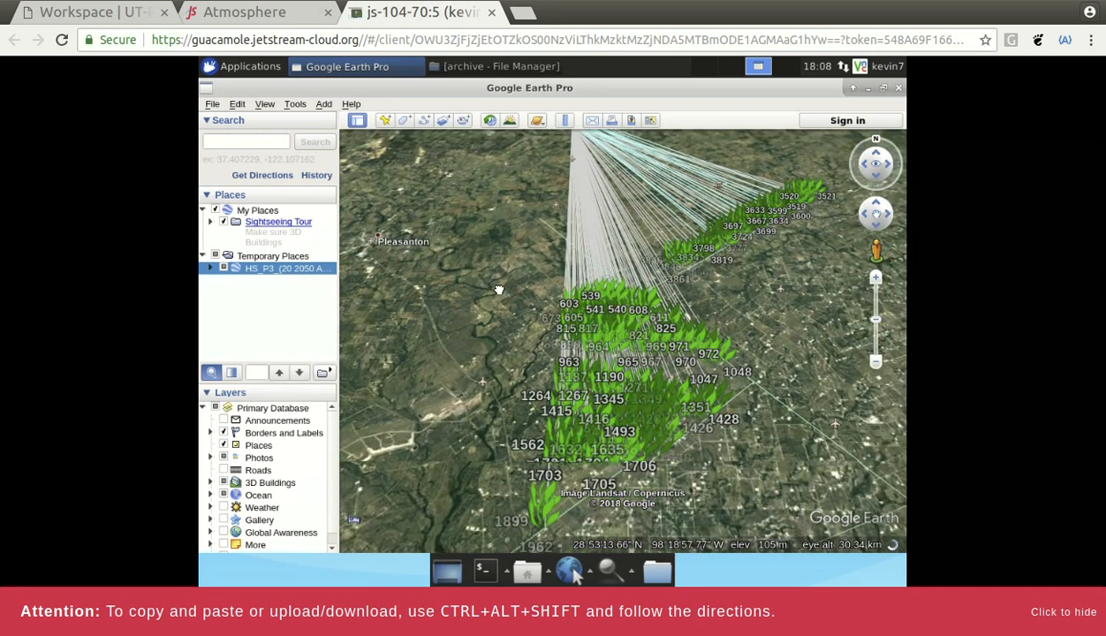
scroll(713, 361, up, 2)
scroll(714, 361, up, 2)
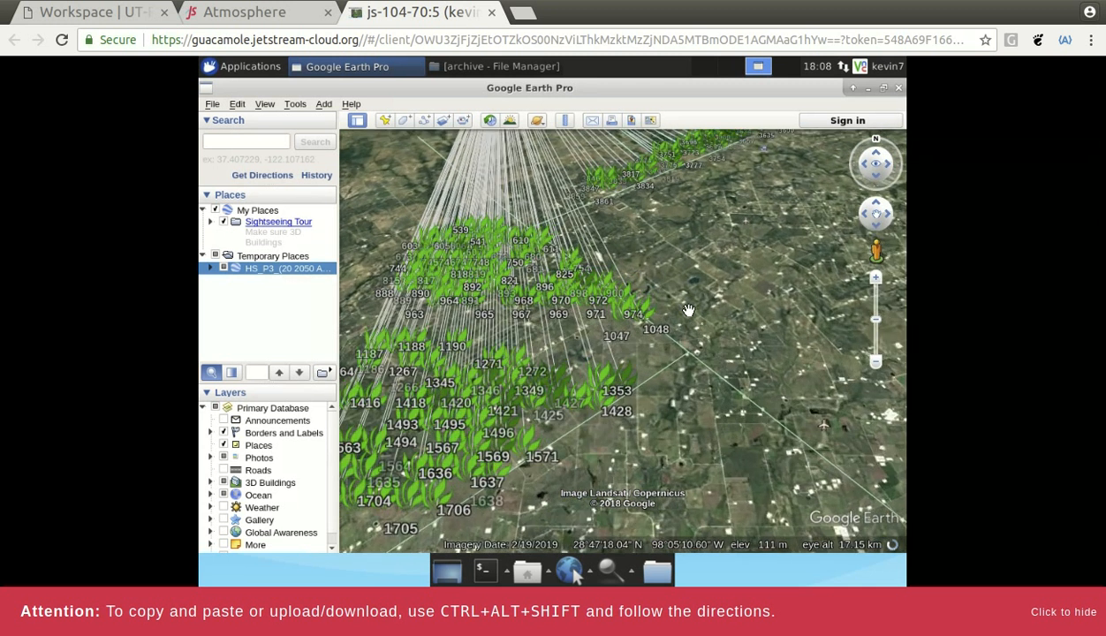
drag(653, 263, 709, 376)
scroll(578, 331, up, 5)
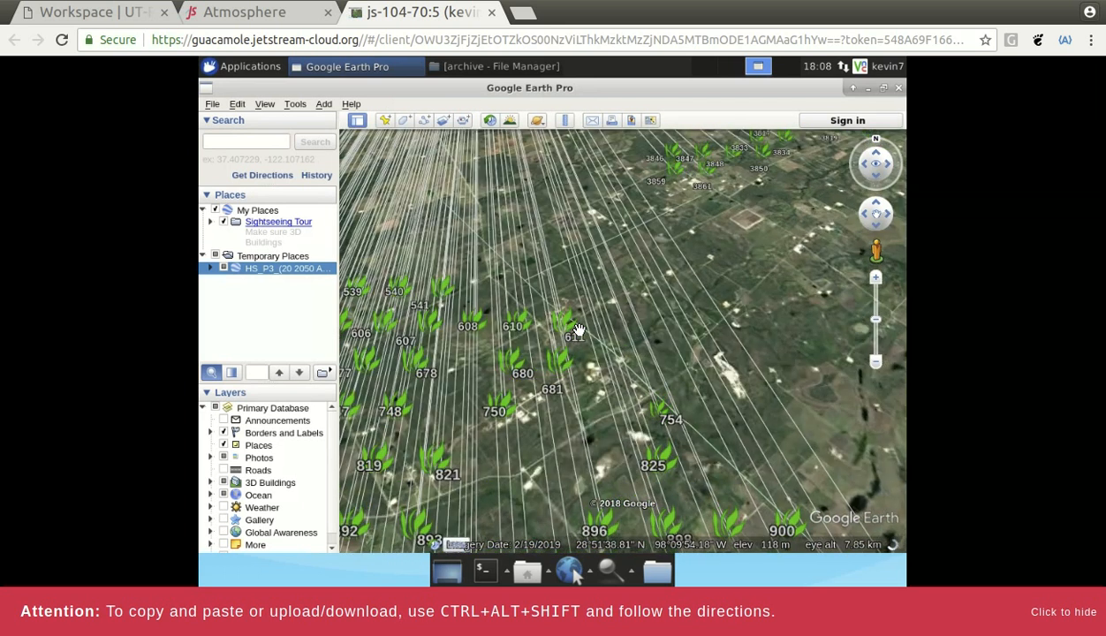
drag(563, 321, 622, 303)
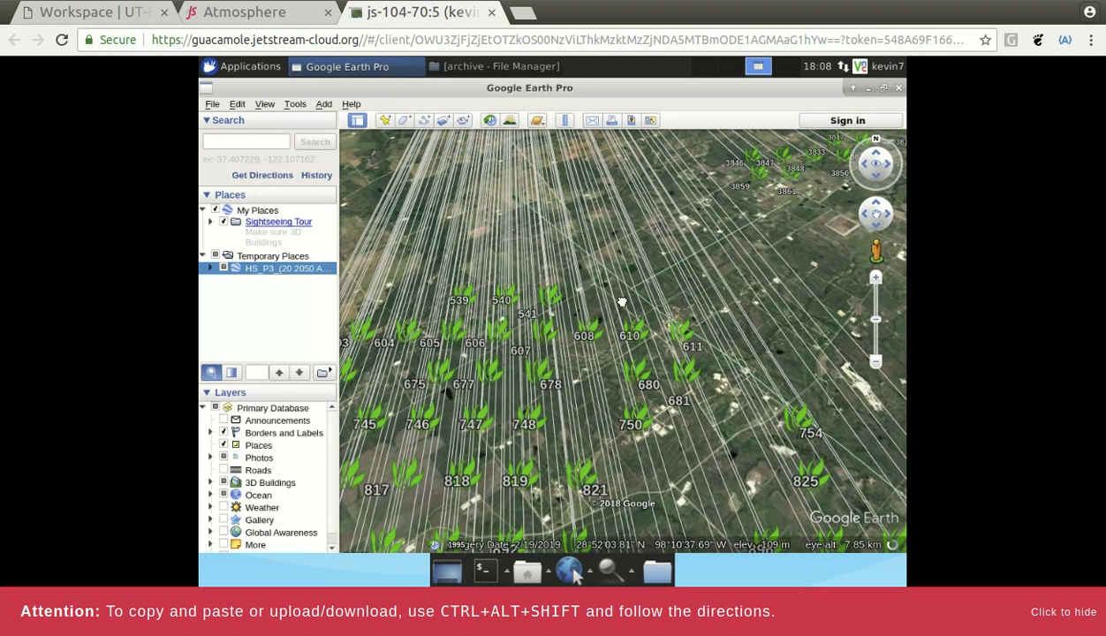
- Expand HS_P3 and its Optimal Configuration folder in Places, and widen the sidebar
click(210, 268)
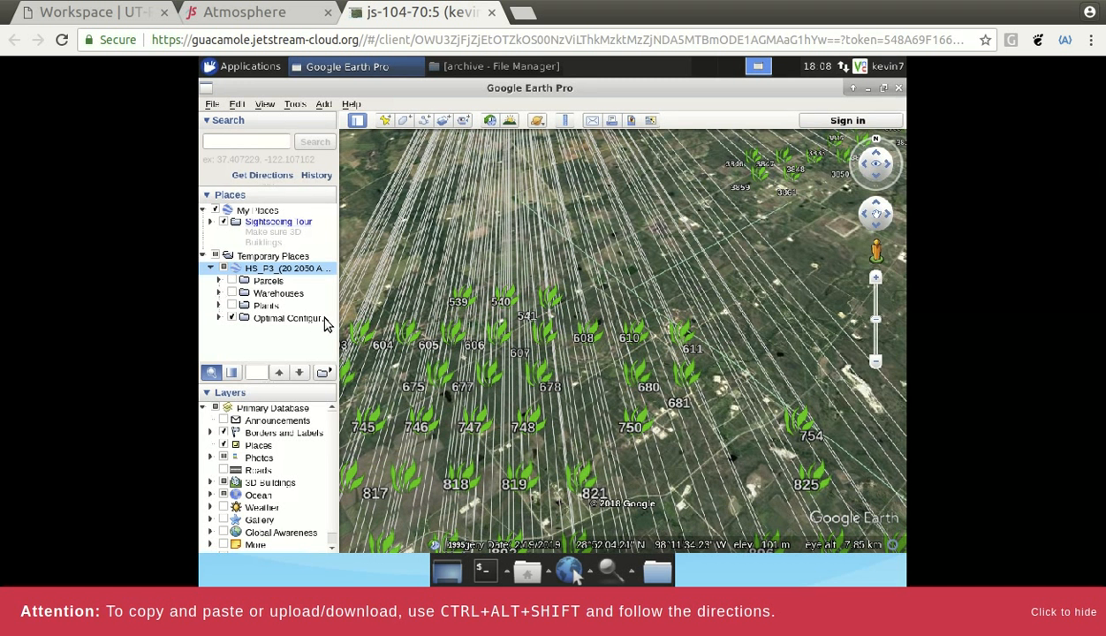
click(219, 316)
click(219, 318)
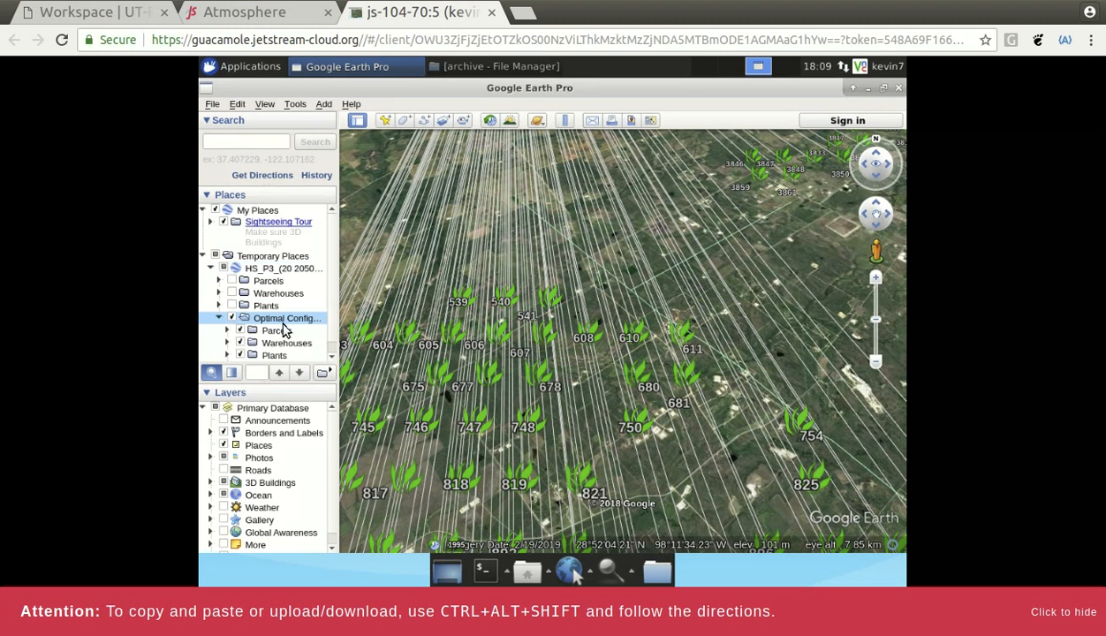
drag(339, 326, 381, 322)
- Zoom out and pan to the point where all supply lines converge
scroll(621, 321, down, 5)
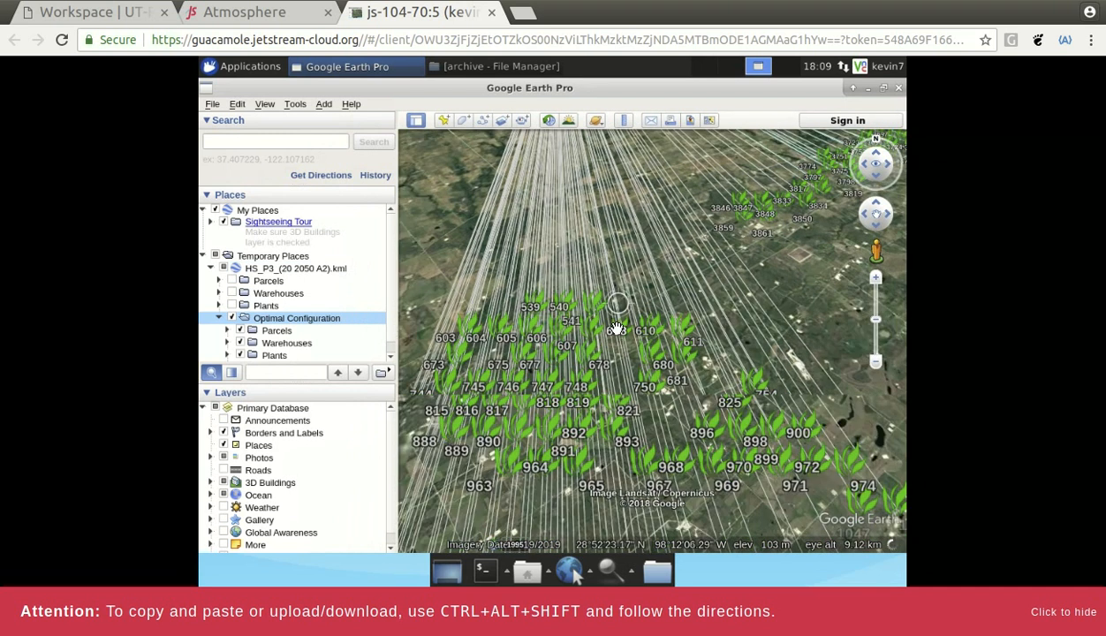
scroll(649, 264, down, 2)
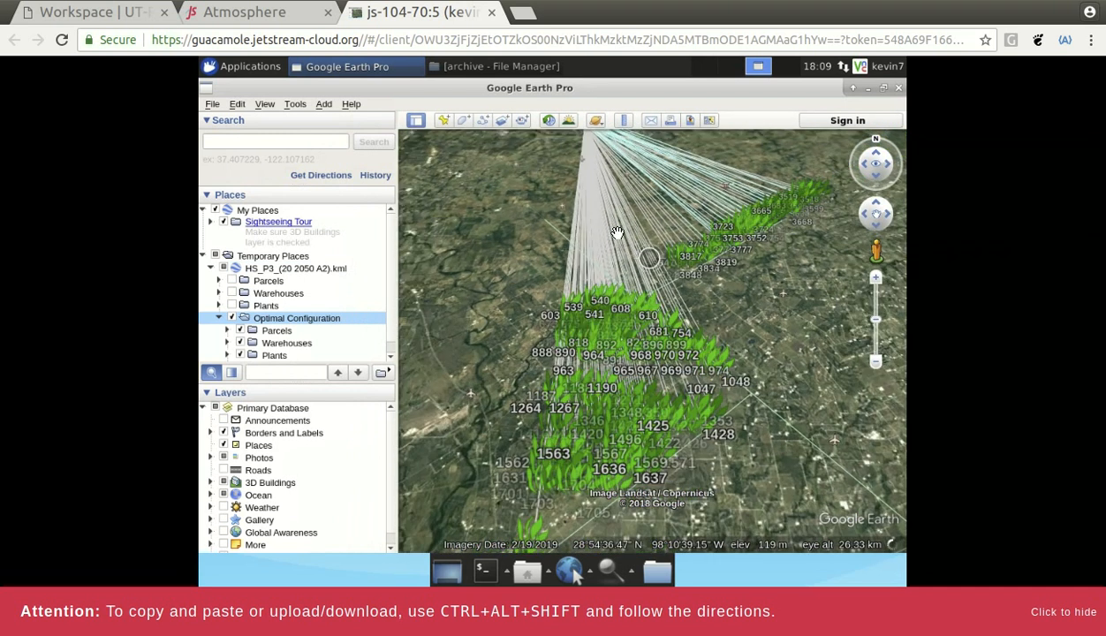
drag(534, 226, 495, 358)
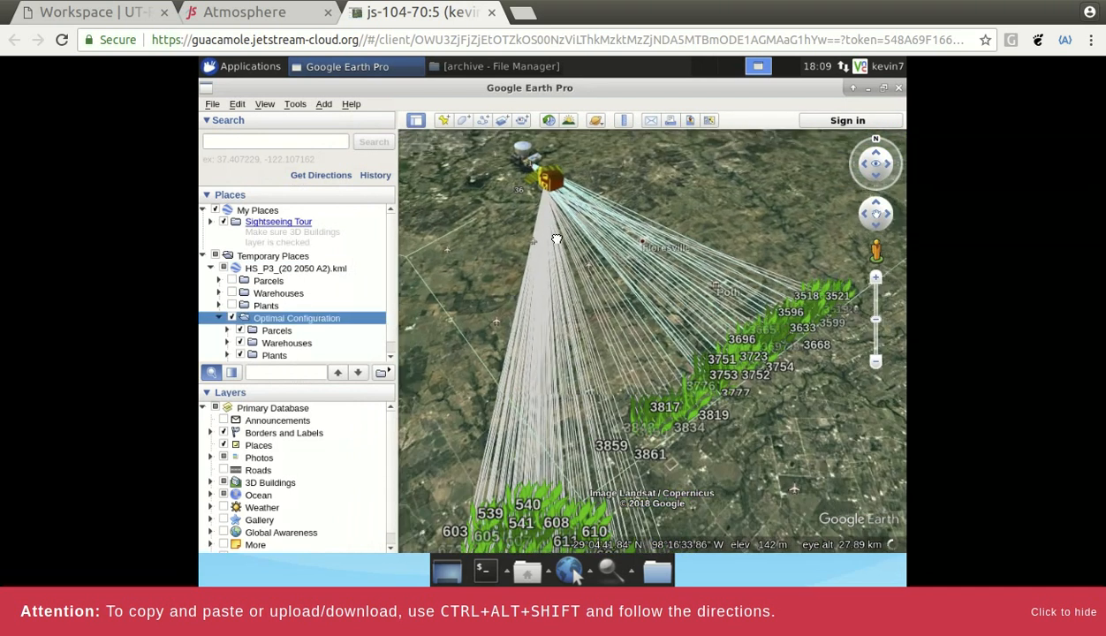
scroll(548, 208, up, 4)
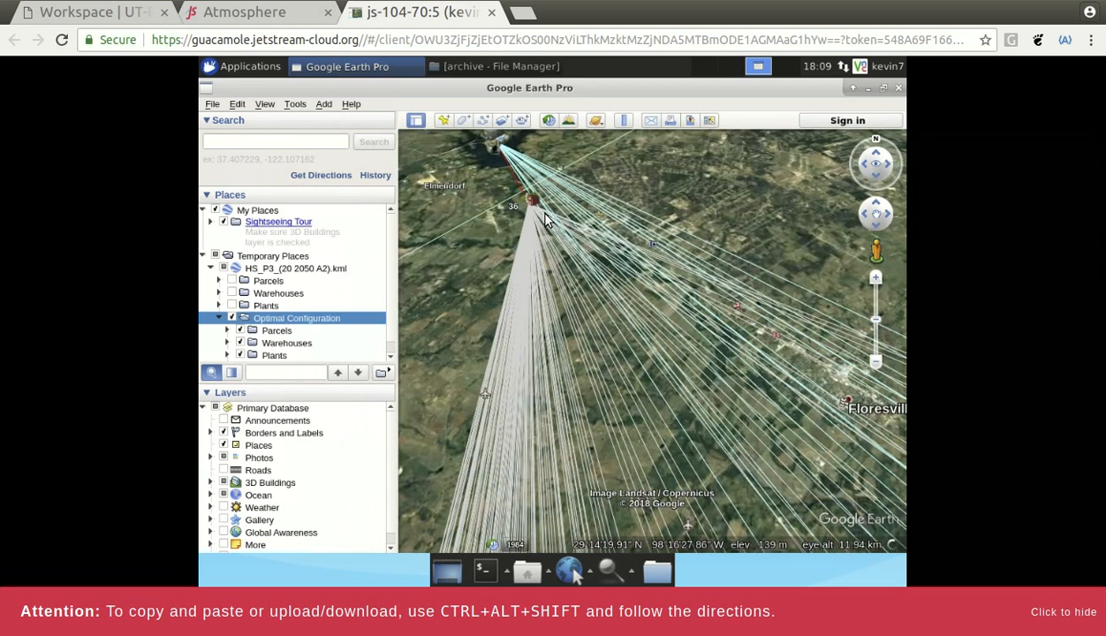
drag(567, 187, 733, 274)
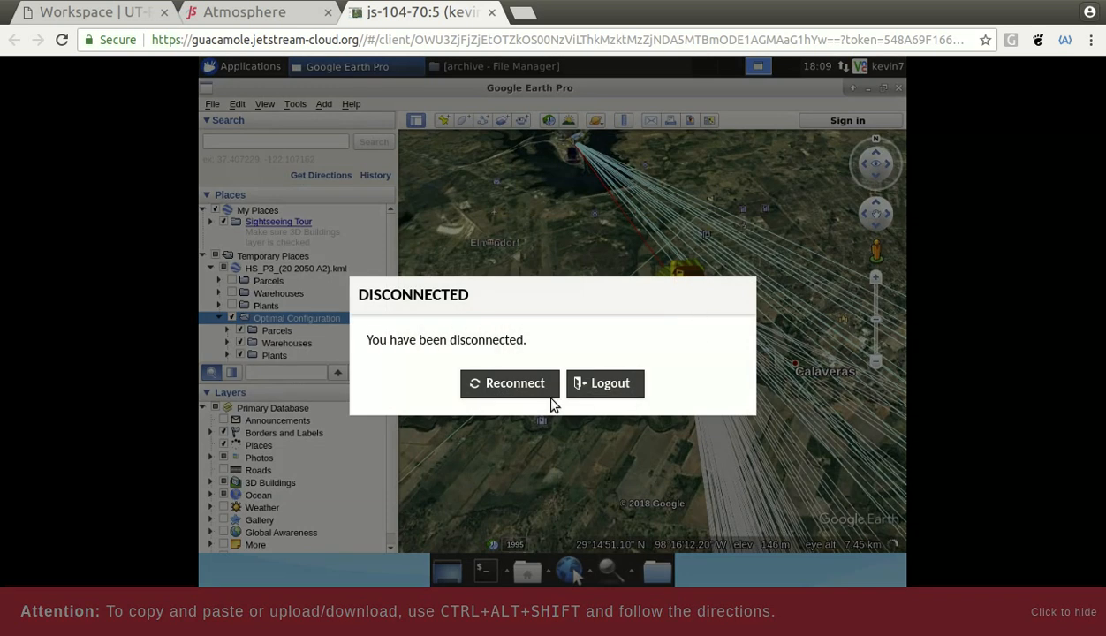
- Reconnect the dropped session twice while panning toward Calaveras Lake, then close the remote desktop tab
click(505, 387)
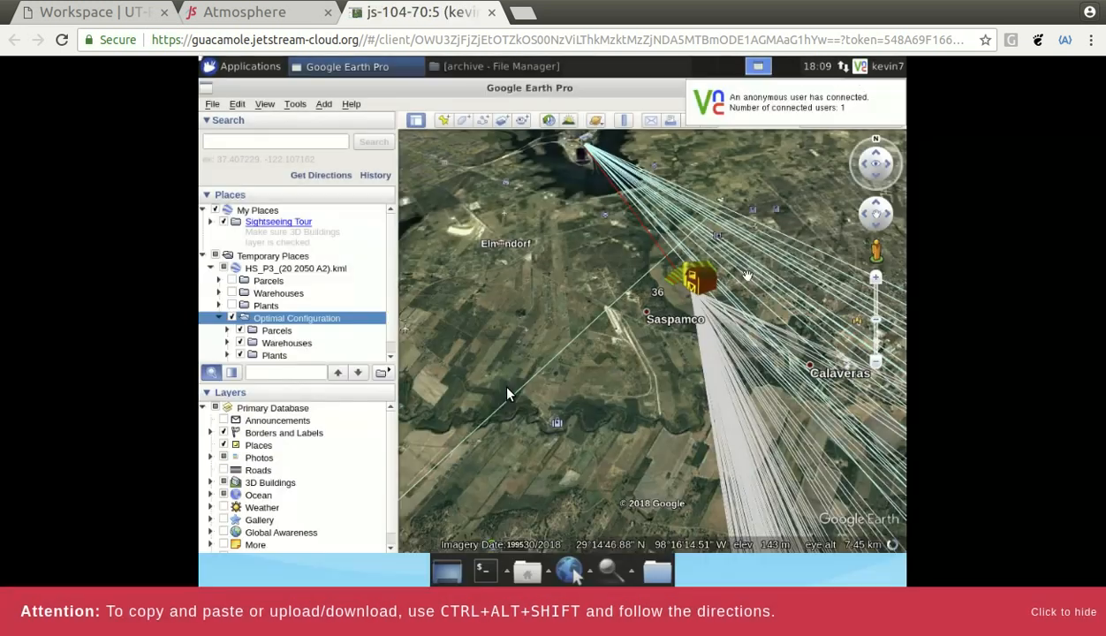
drag(569, 292, 558, 326)
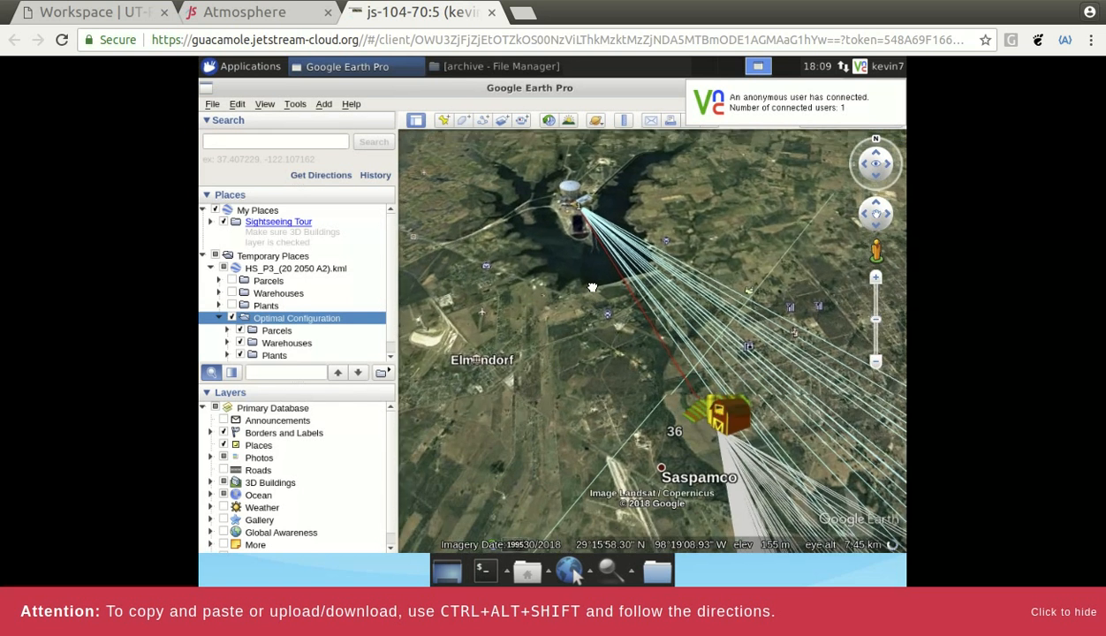
scroll(583, 279, up, 3)
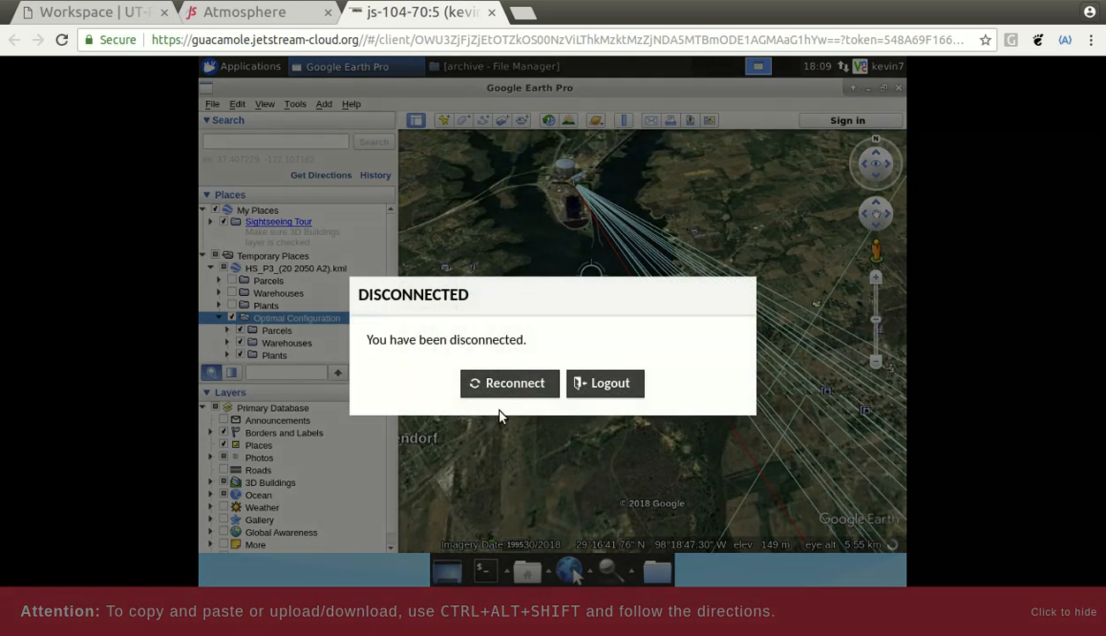
click(497, 382)
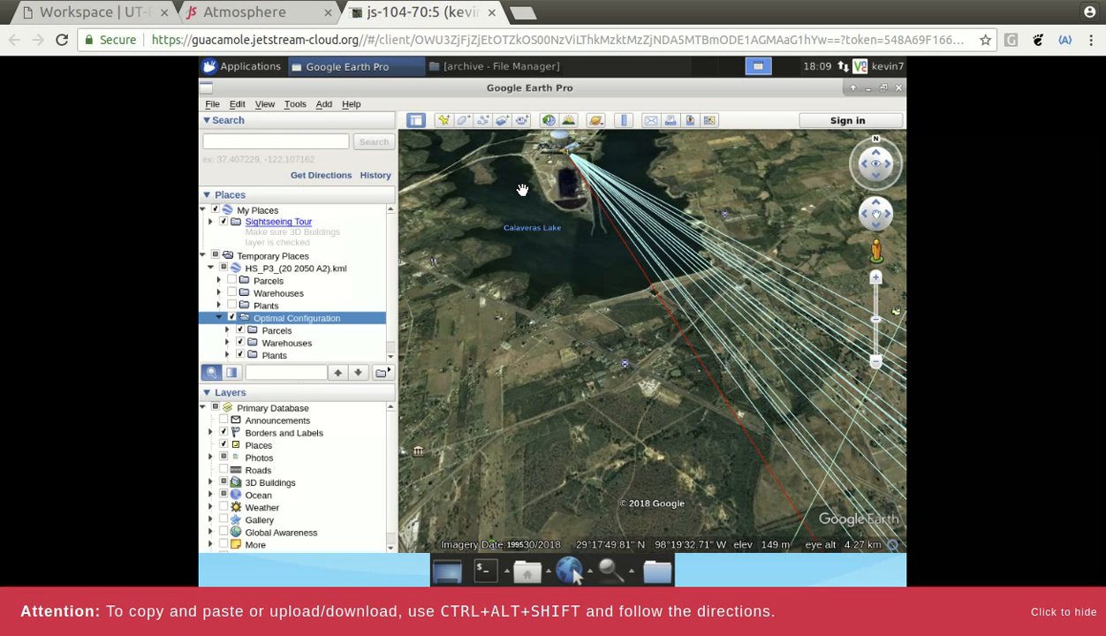
click(491, 12)
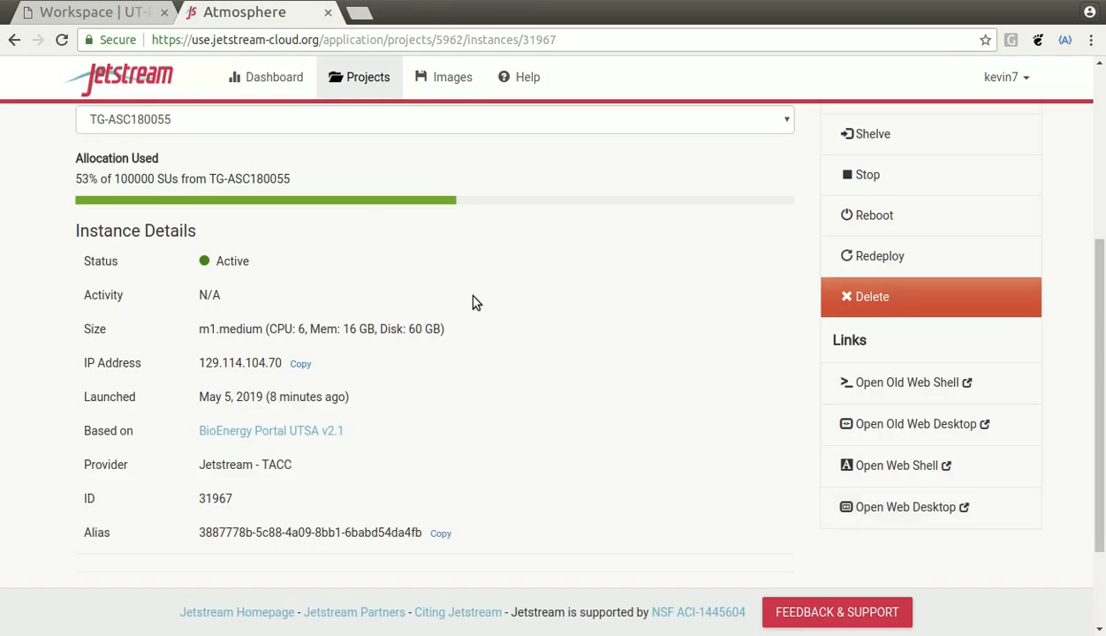
- Suspend the Test Image instance from its Actions and confirm the suspension
scroll(472, 302, up, 1)
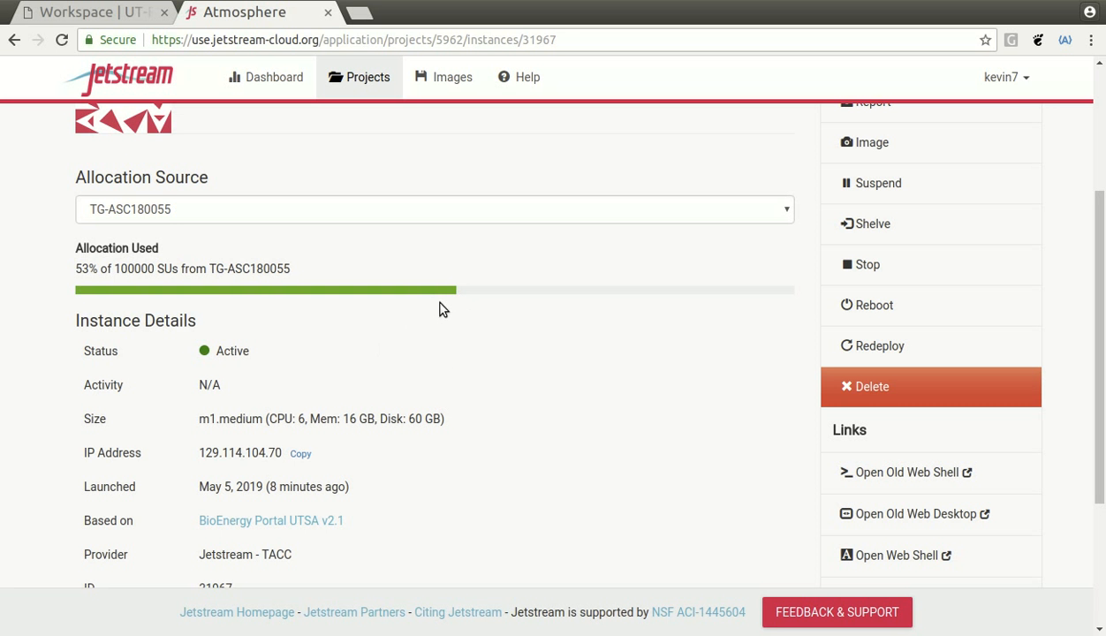
scroll(581, 367, up, 1)
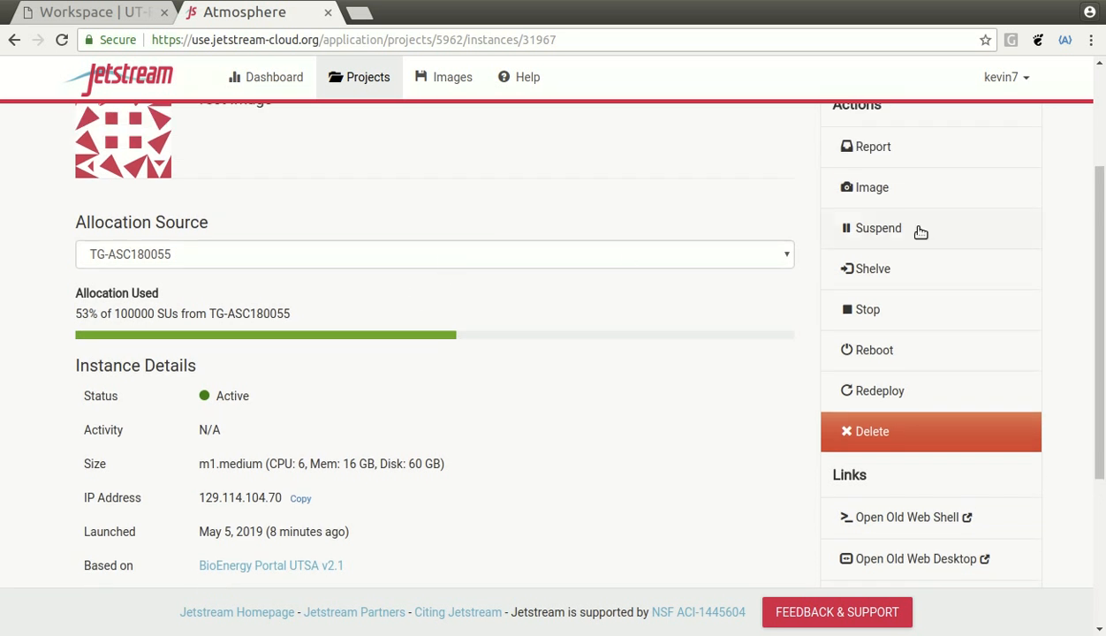
click(878, 228)
click(638, 516)
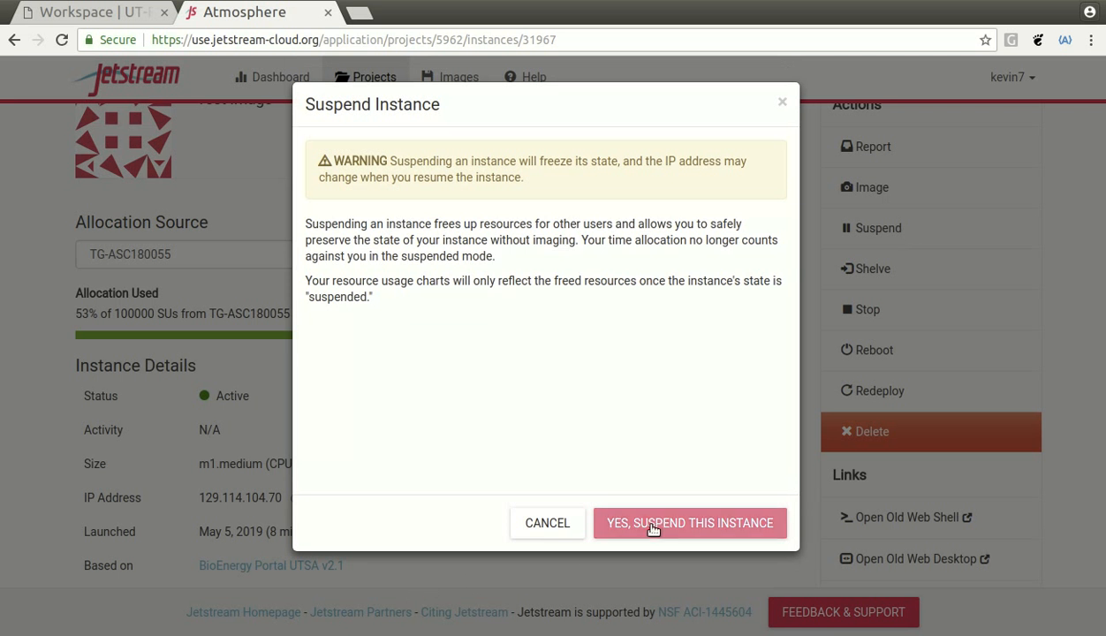